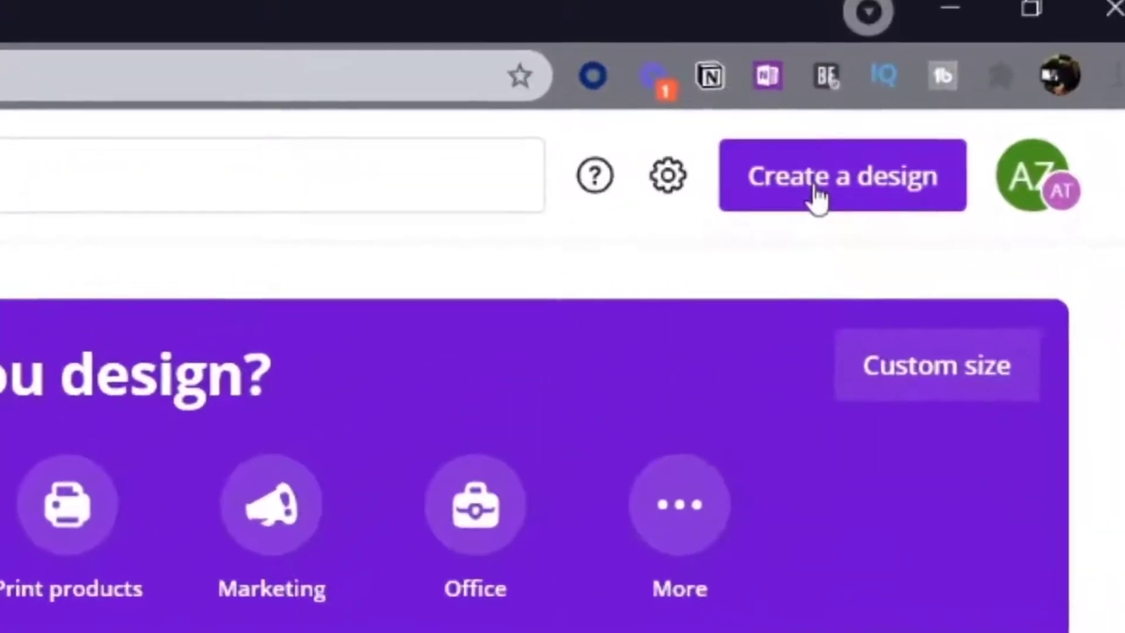
Create a new blank design by searching the design types for YouTube Thumbnail
{"action": "left_click", "coordinate": [818, 193]}
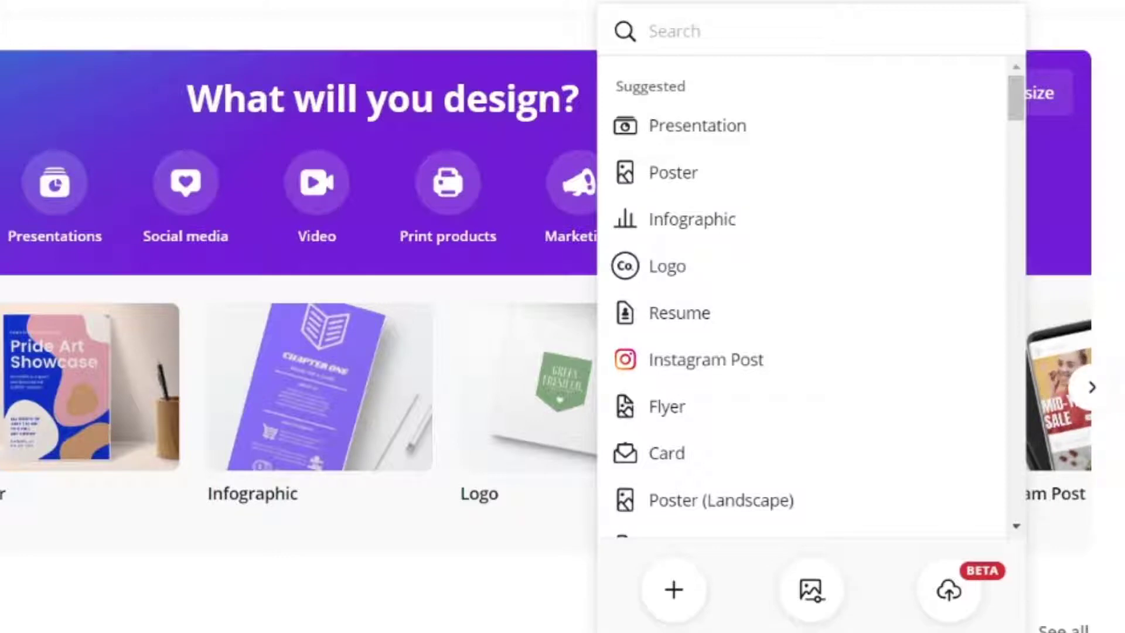
{"action": "type", "text": "youtube thum"}
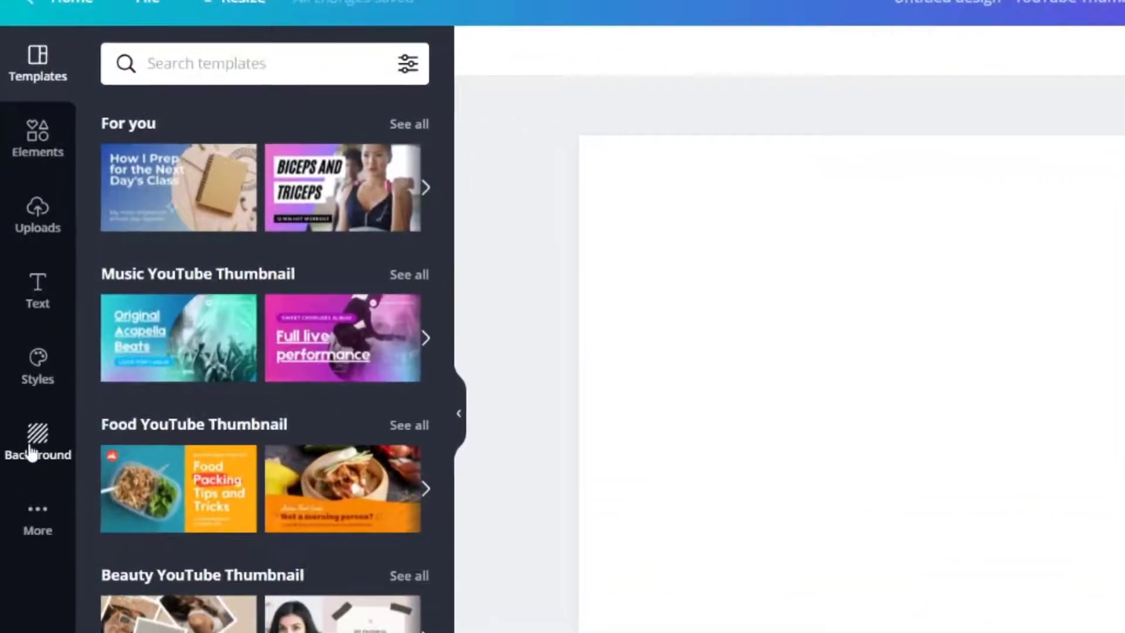
Search the backgrounds for "green", apply the light-to-mid green gradient, and recolour its light green to the default dark green
{"action": "left_click", "coordinate": [17, 376]}
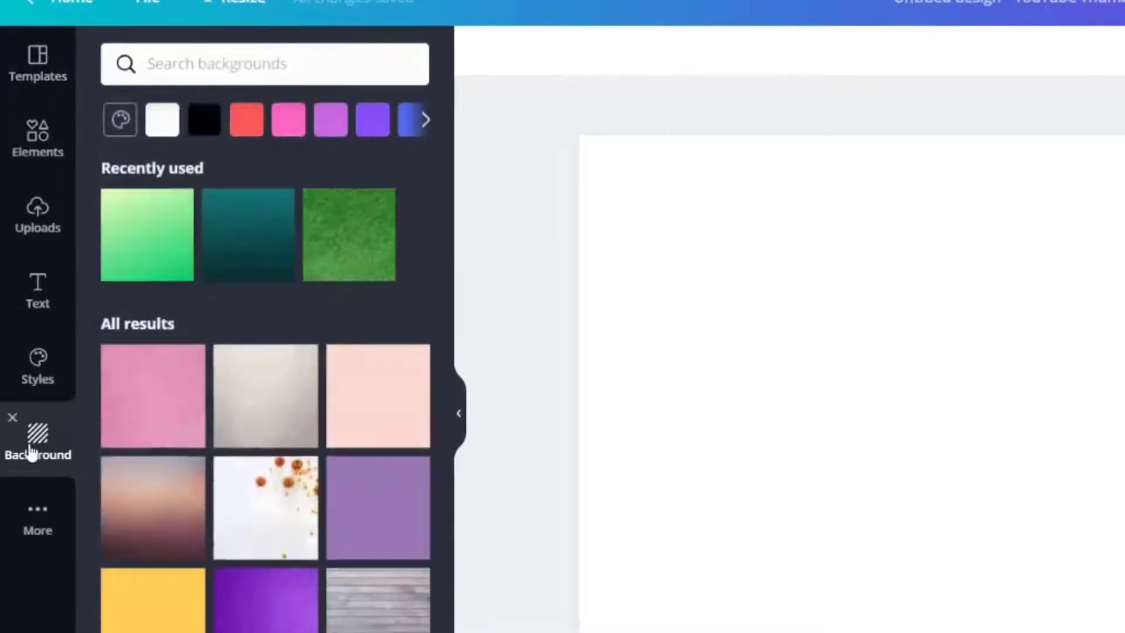
{"action": "left_click", "coordinate": [263, 65]}
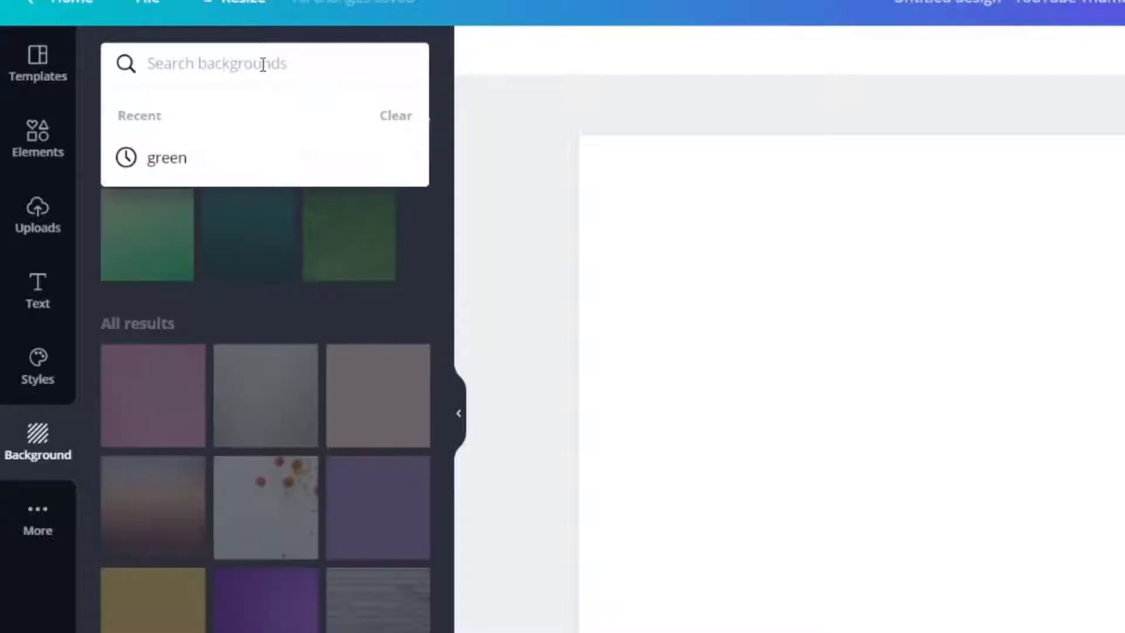
{"action": "type", "text": "green"}
{"action": "key", "text": "Return"}
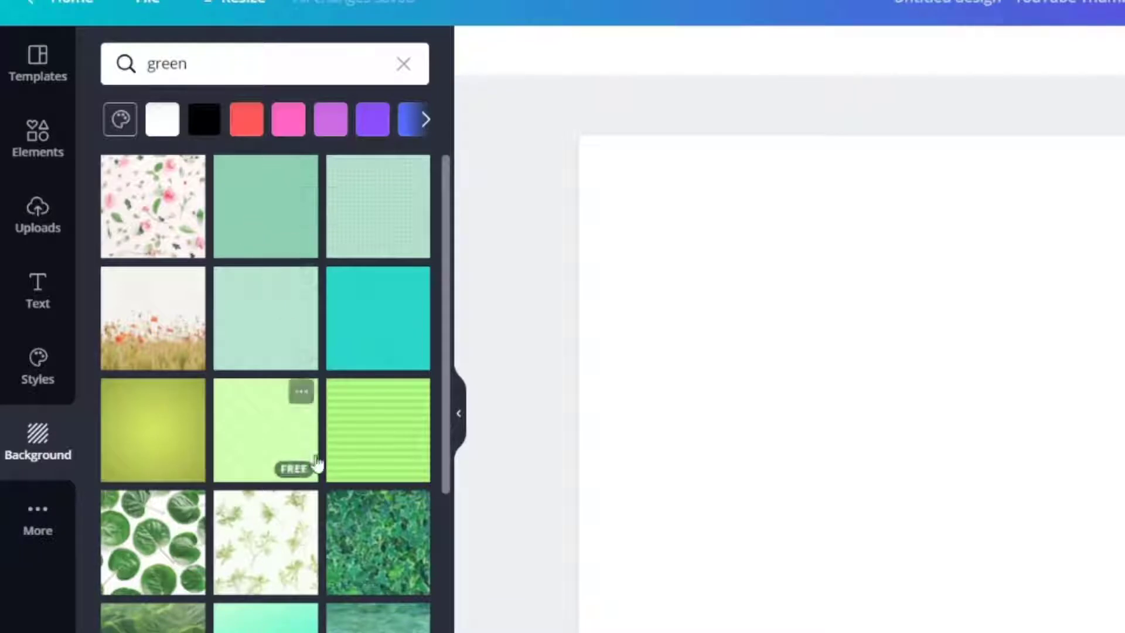
{"action": "scroll", "coordinate": [172, 390], "scroll_direction": "down", "scroll_amount": 5}
{"action": "scroll", "coordinate": [321, 491], "scroll_direction": "down", "scroll_amount": 4}
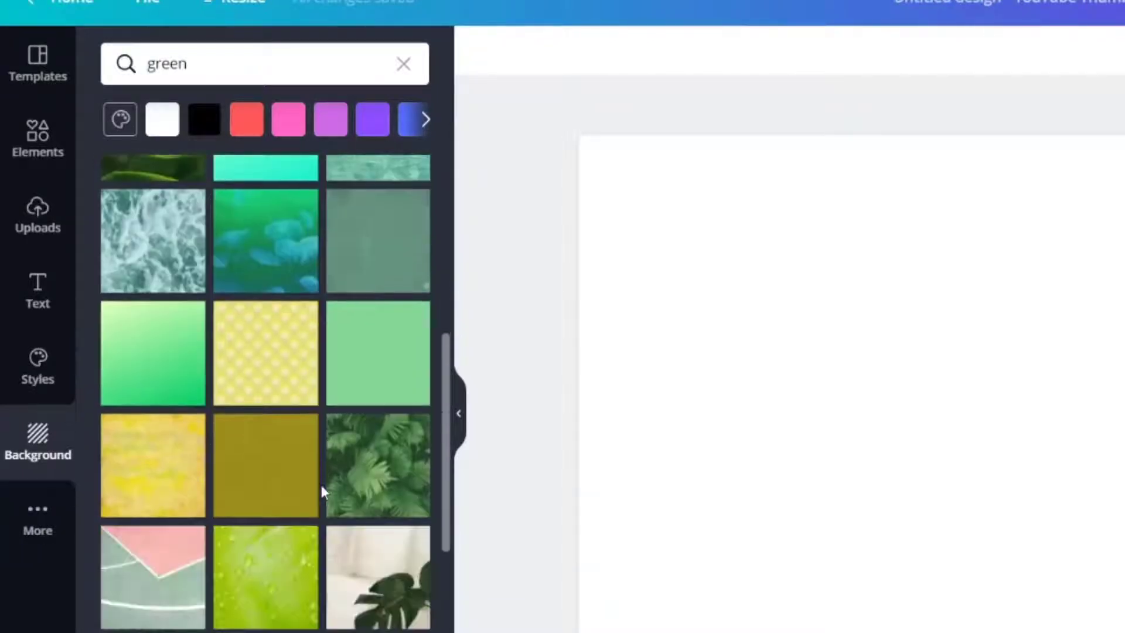
{"action": "scroll", "coordinate": [321, 491], "scroll_direction": "up", "scroll_amount": 10}
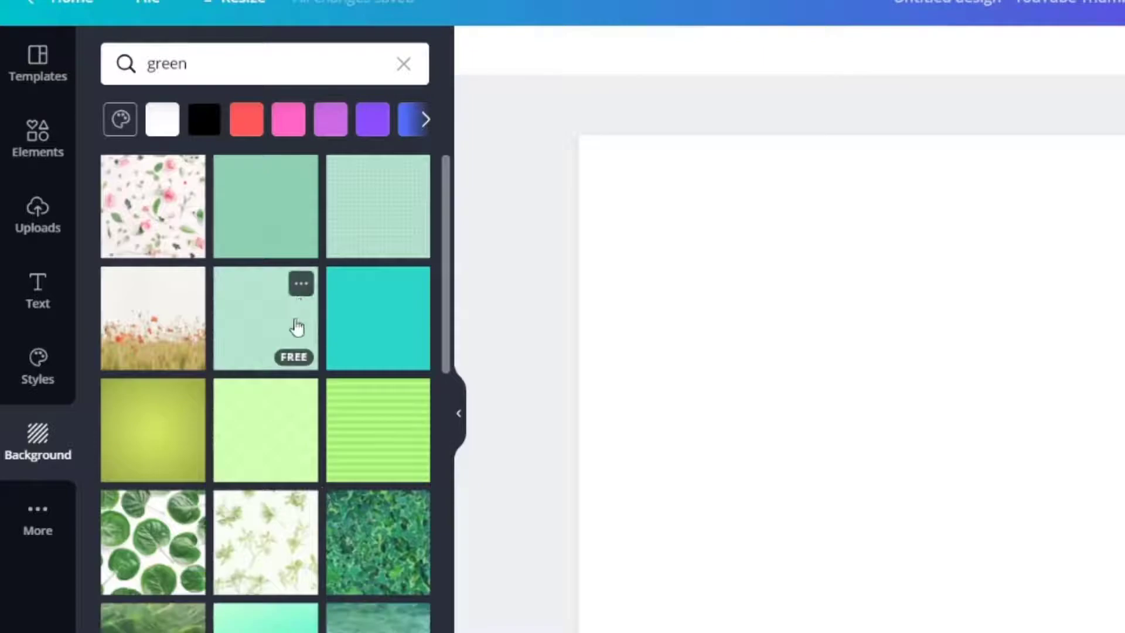
{"action": "scroll", "coordinate": [331, 495], "scroll_direction": "down", "scroll_amount": 7}
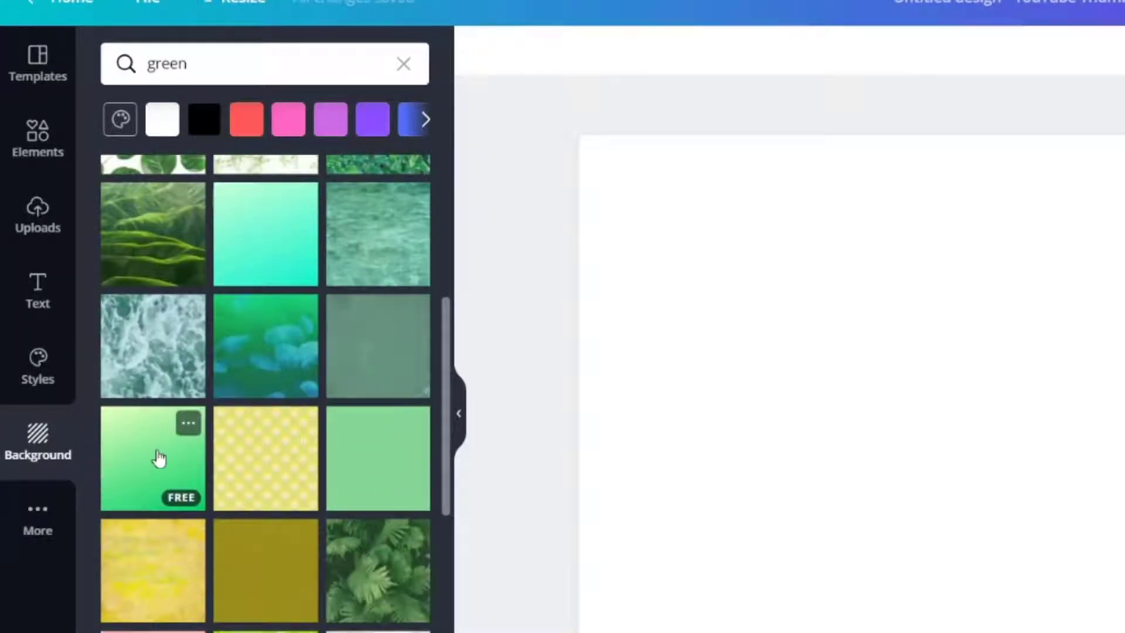
{"action": "left_click", "coordinate": [159, 458]}
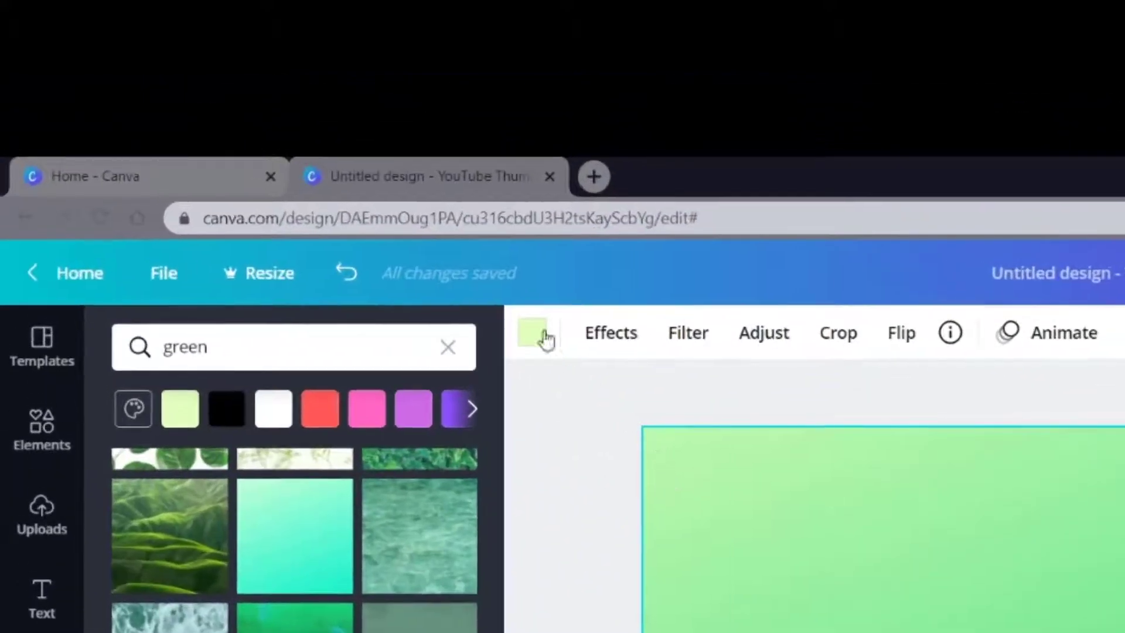
{"action": "left_click", "coordinate": [534, 331]}
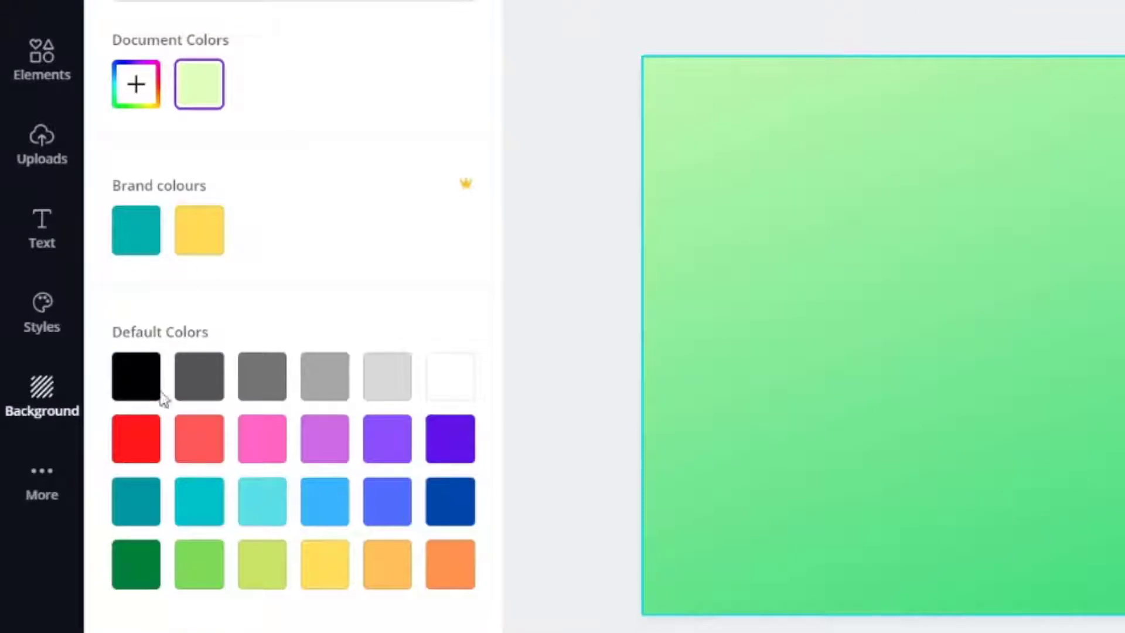
{"action": "left_click", "coordinate": [136, 565]}
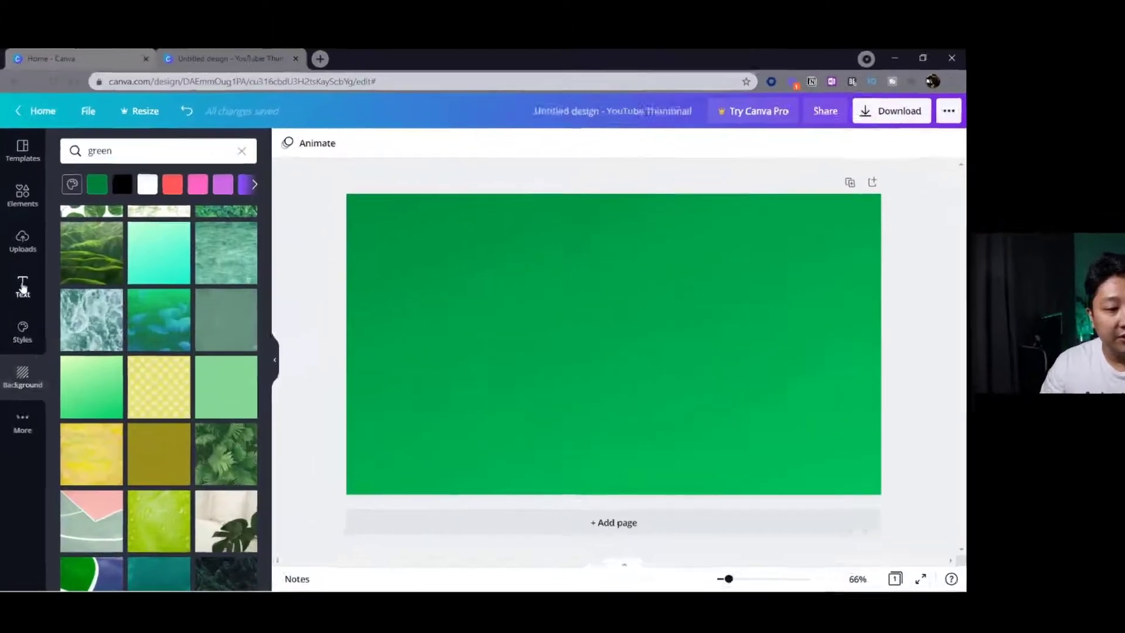
Add a heading to the upper-left area of the thumbnail and format it in Libre Franklin Black at size 70
{"action": "left_click", "coordinate": [22, 289]}
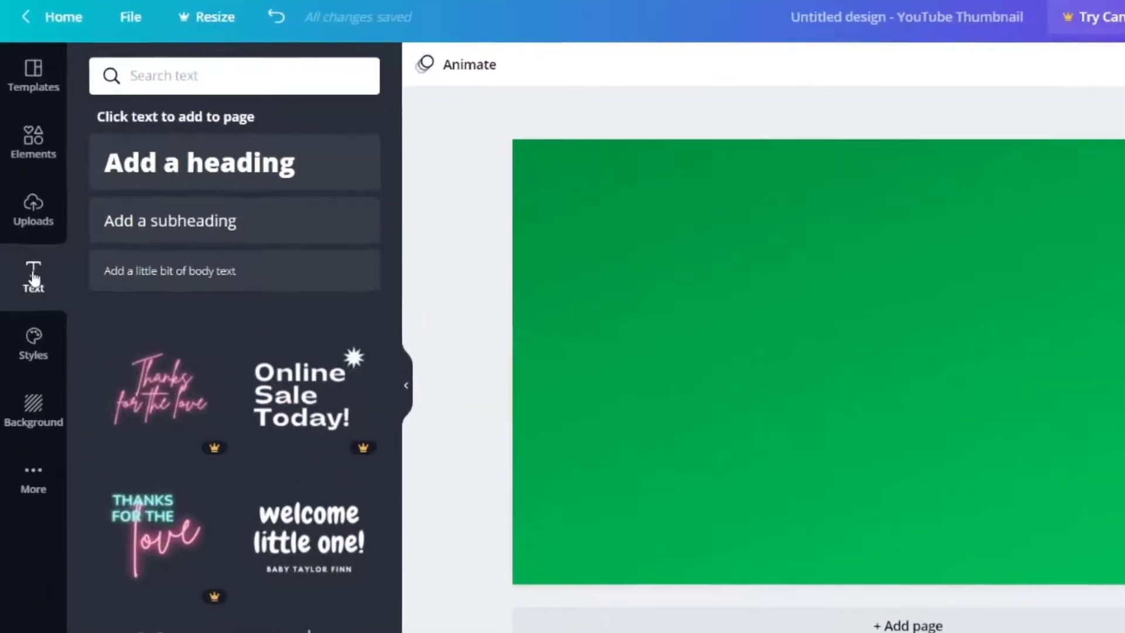
{"action": "left_click_drag", "start_coordinate": [242, 168], "coordinate": [701, 229]}
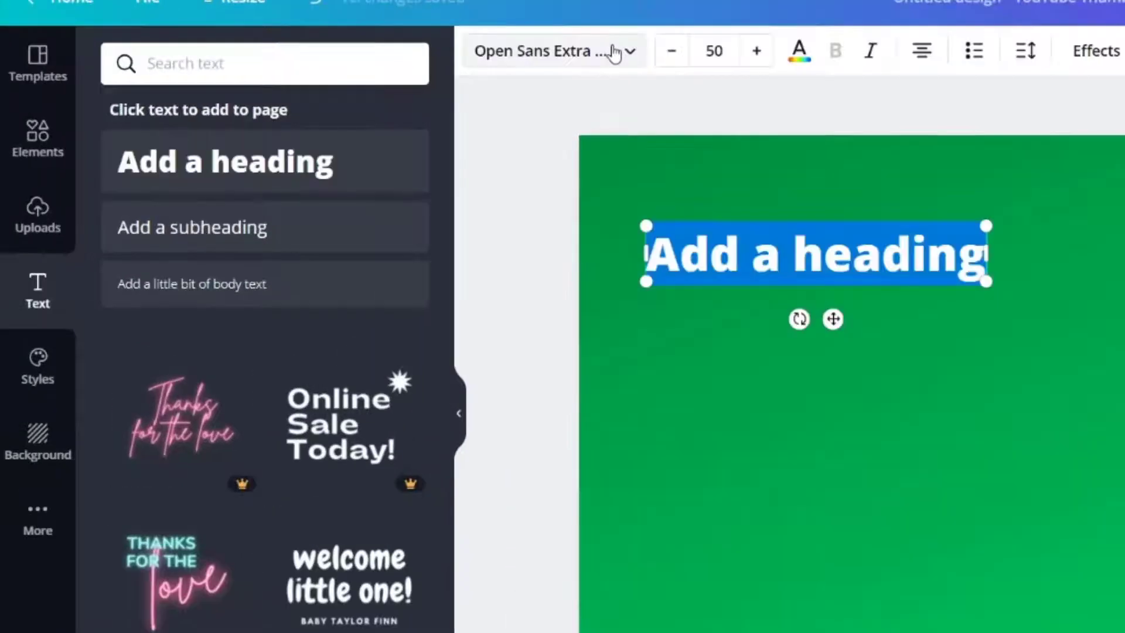
{"action": "left_click", "coordinate": [613, 53]}
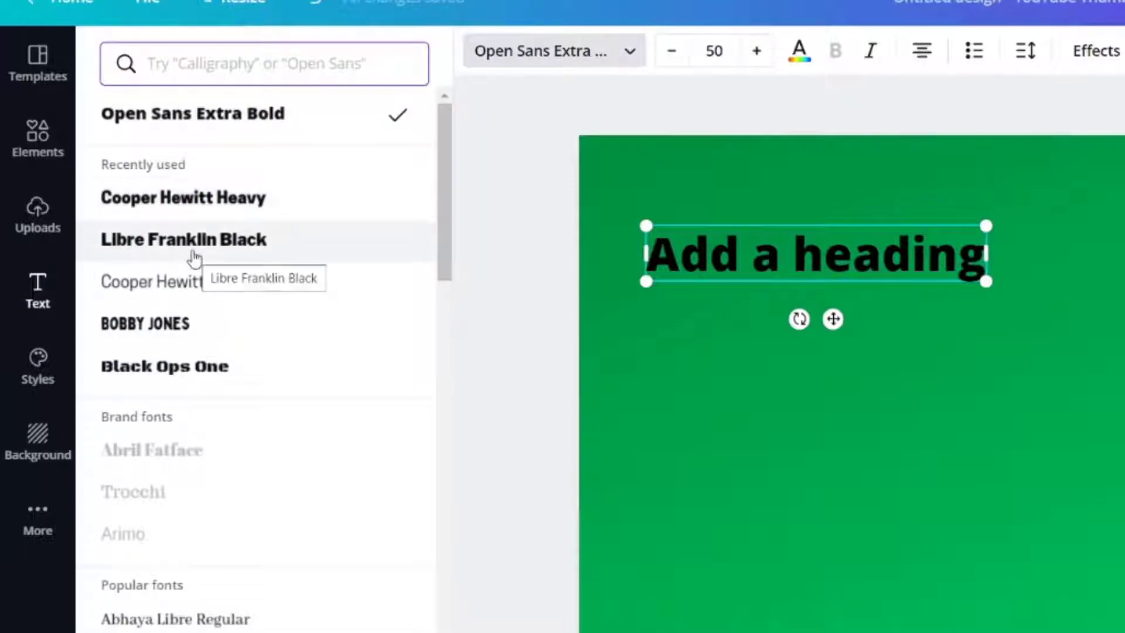
{"action": "left_click", "coordinate": [329, 249]}
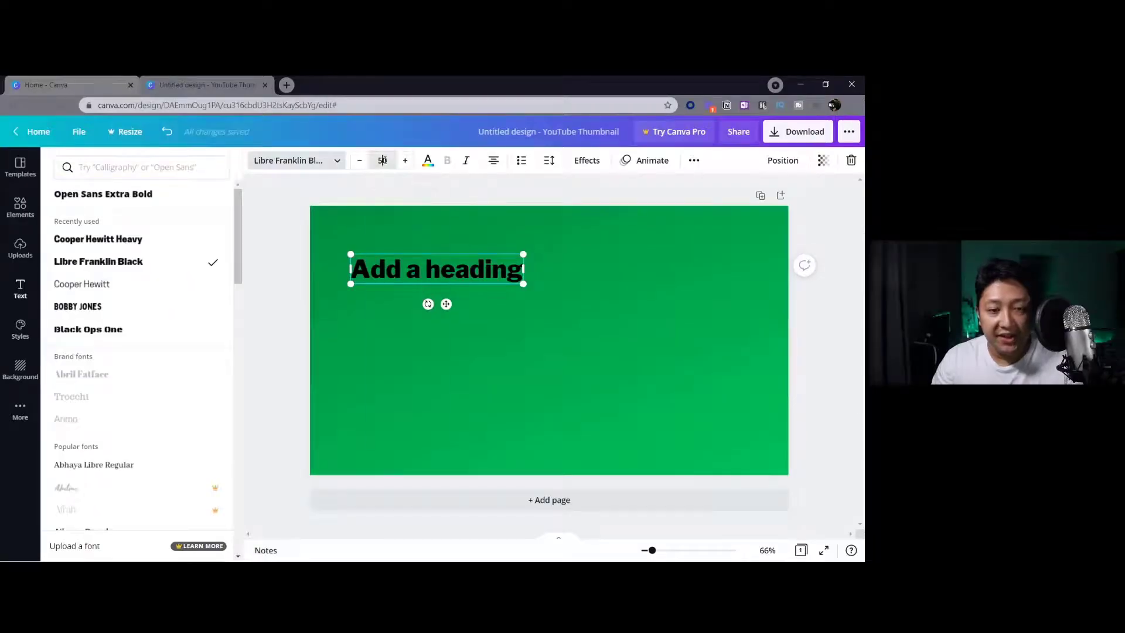
{"action": "left_click", "coordinate": [382, 160]}
{"action": "type", "text": "7"}
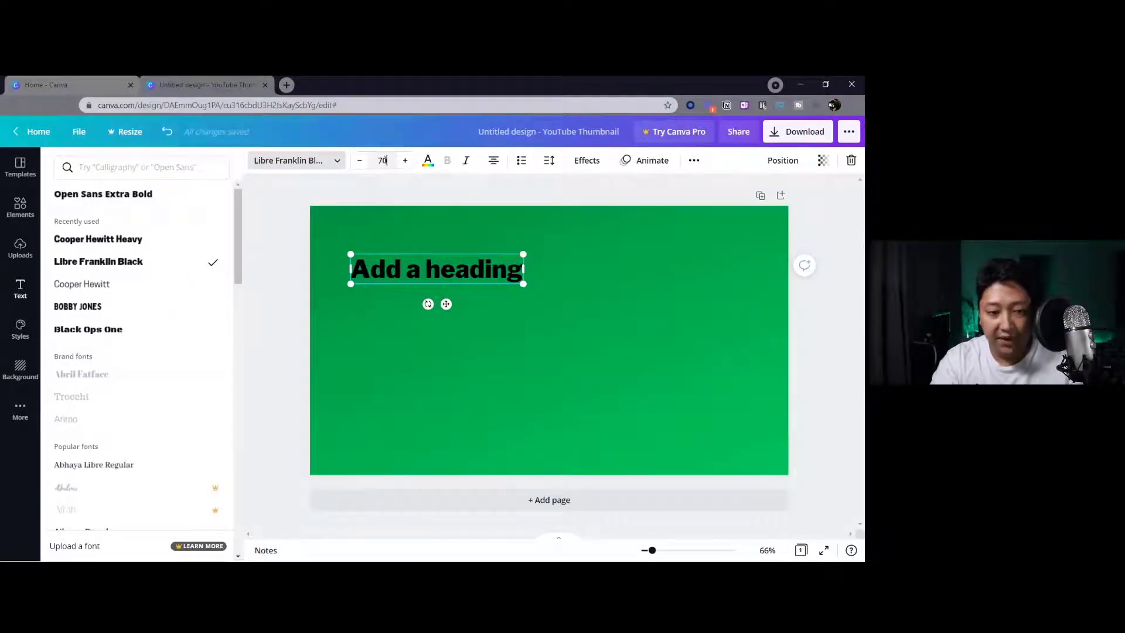
{"action": "type", "text": "0"}
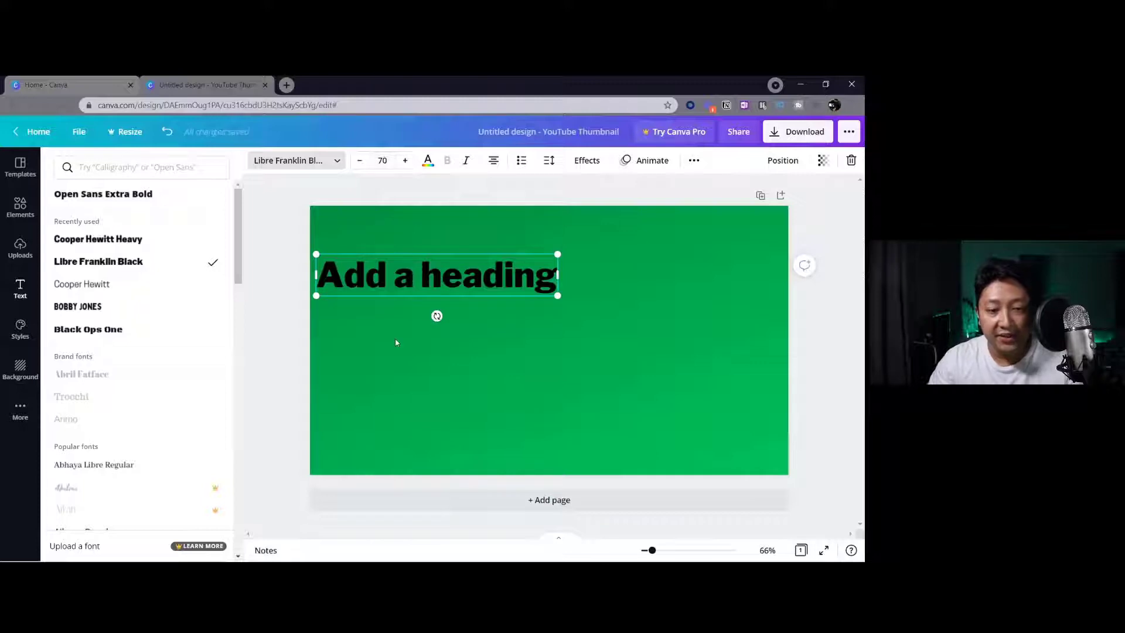
{"action": "left_click", "coordinate": [395, 362]}
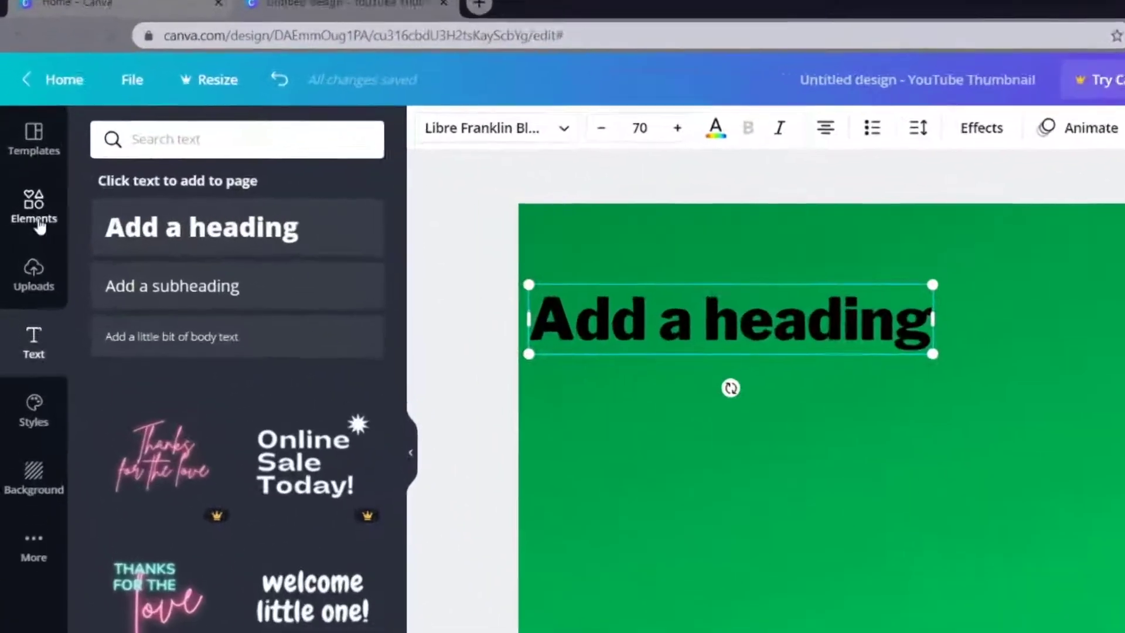
Add a square shape and reshape it into a rectangle fitted closely behind the heading text
{"action": "left_click", "coordinate": [23, 217]}
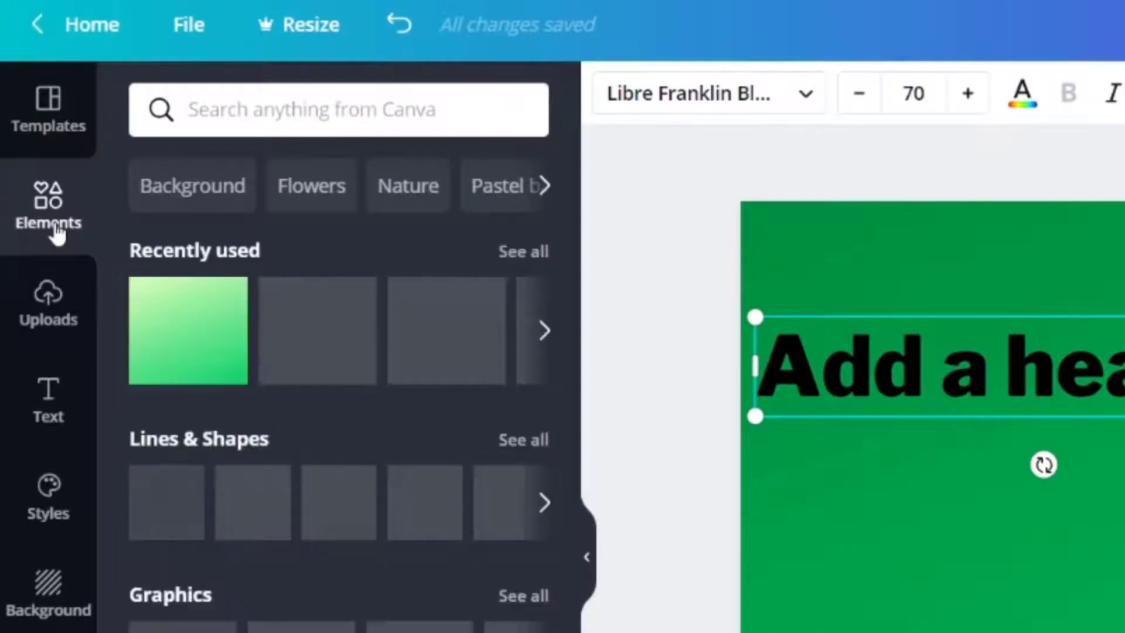
{"action": "mouse_move", "coordinate": [231, 527]}
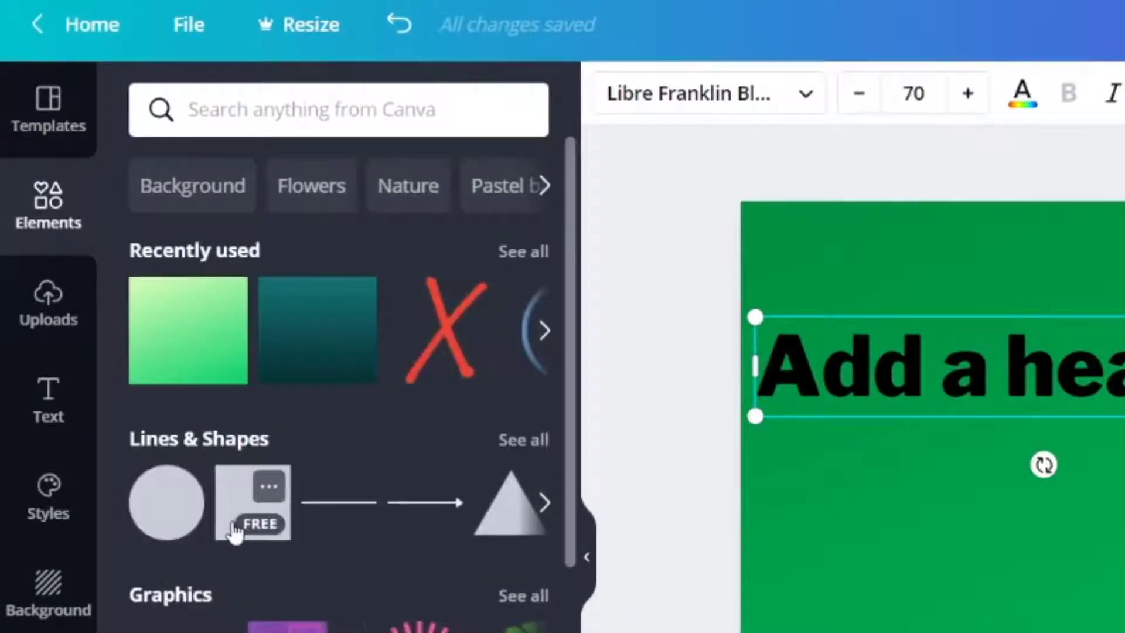
{"action": "left_click_drag", "start_coordinate": [234, 527], "coordinate": [694, 312]}
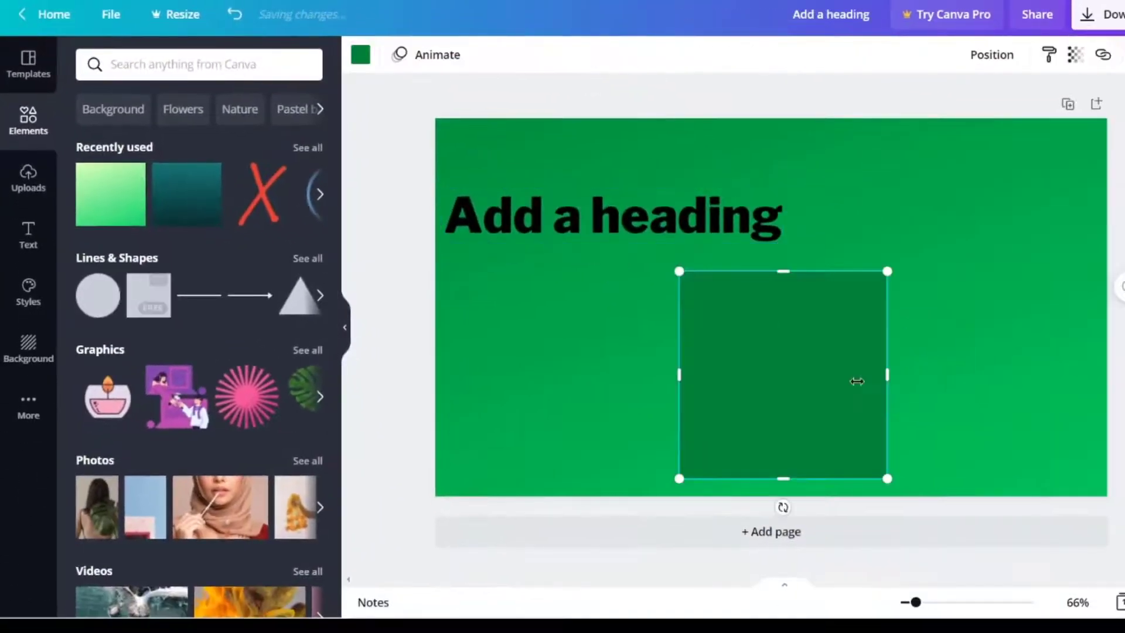
{"action": "left_click_drag", "start_coordinate": [781, 359], "coordinate": [557, 253]}
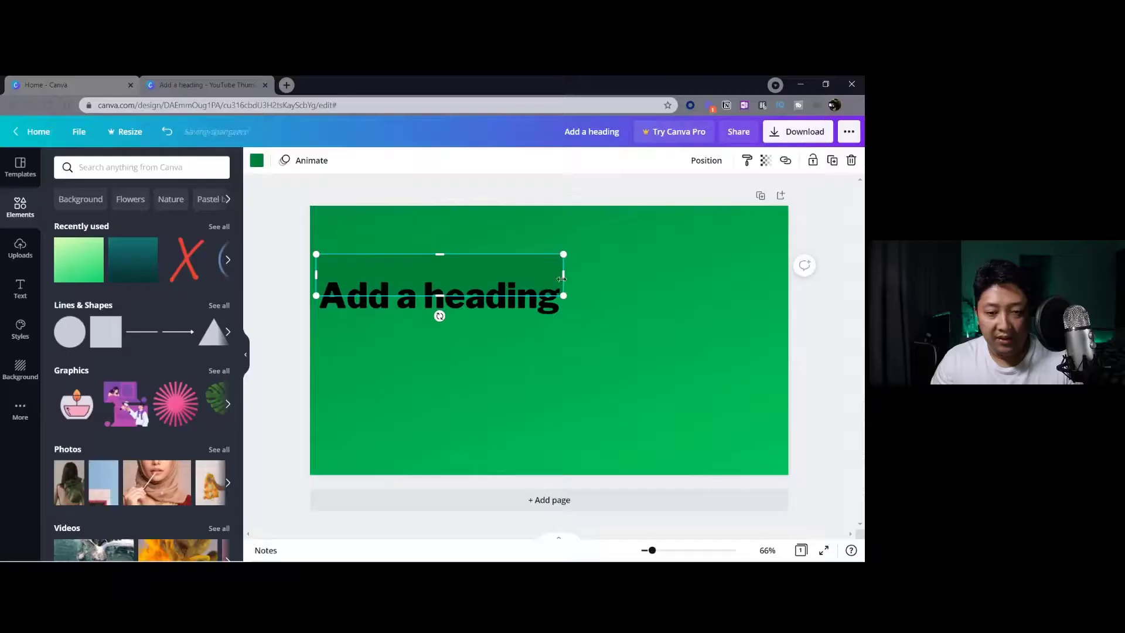
{"action": "left_click_drag", "start_coordinate": [563, 295], "coordinate": [550, 292]}
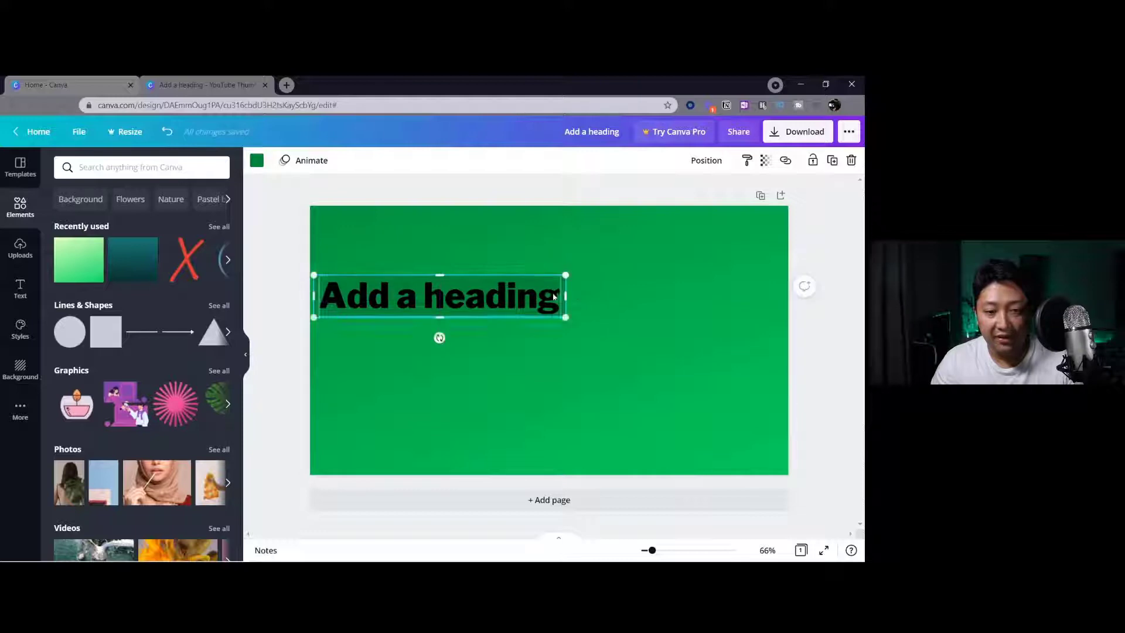
Fill the rectangle behind the heading with the yellow brand colour
{"action": "left_click", "coordinate": [257, 161]}
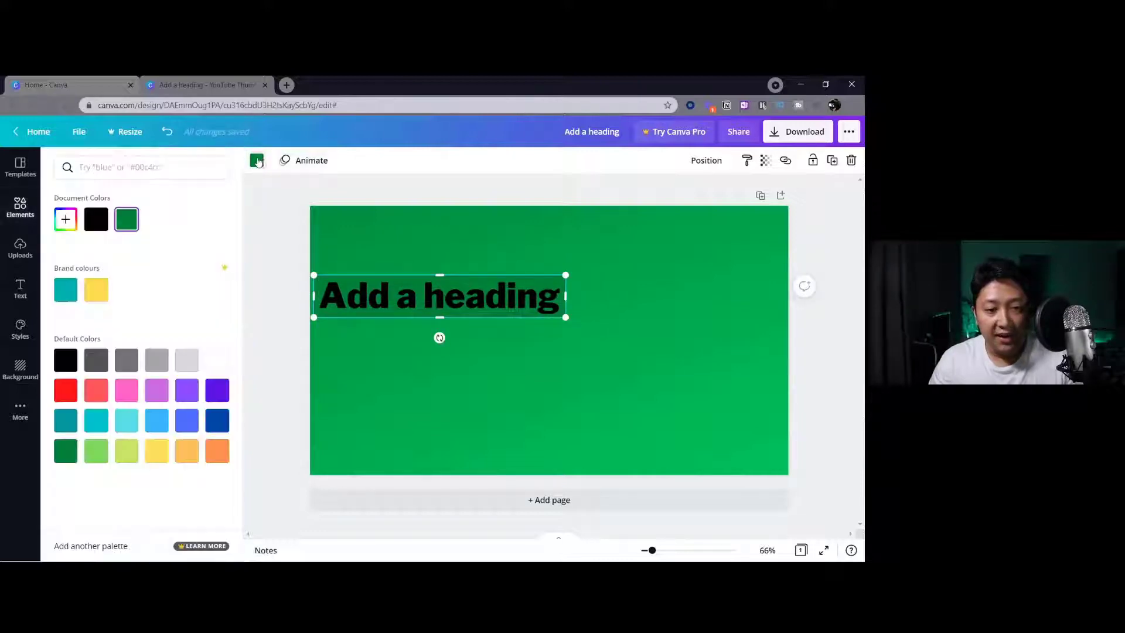
{"action": "left_click", "coordinate": [101, 296]}
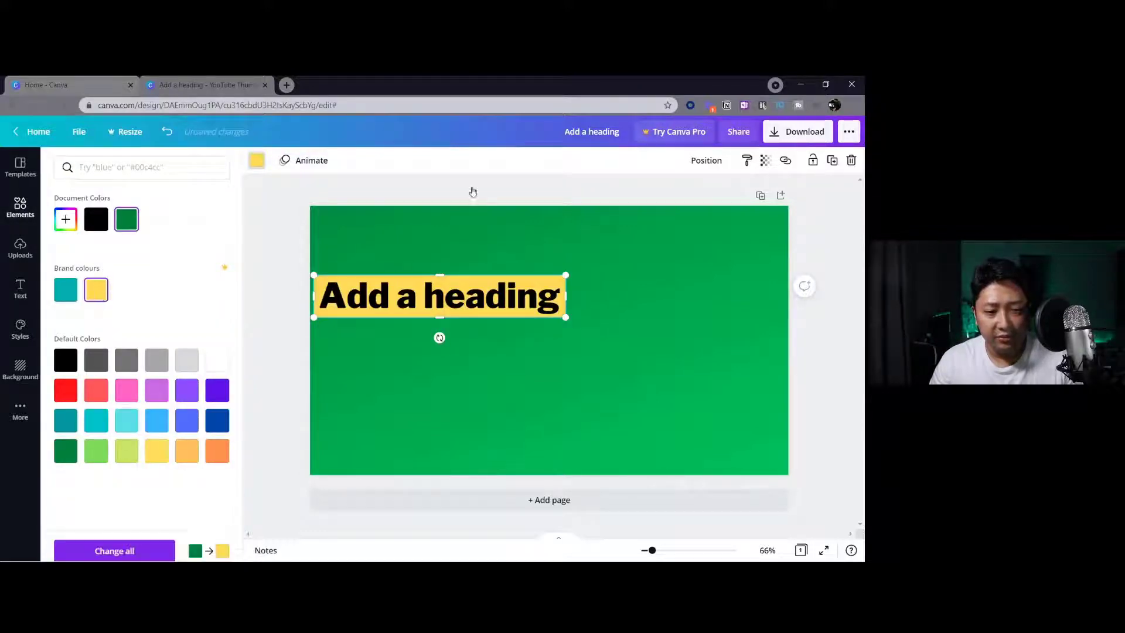
{"action": "key", "text": "Escape"}
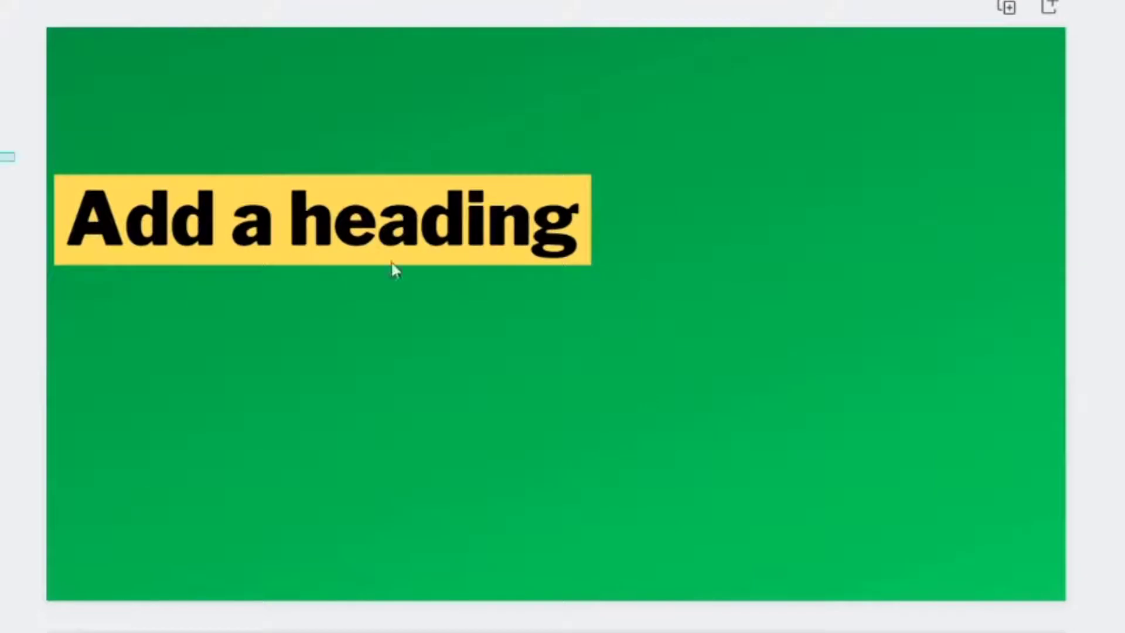
Duplicate the heading together with its yellow rectangle and place the copy directly above the original
{"action": "left_click_drag", "start_coordinate": [393, 266], "coordinate": [612, 309]}
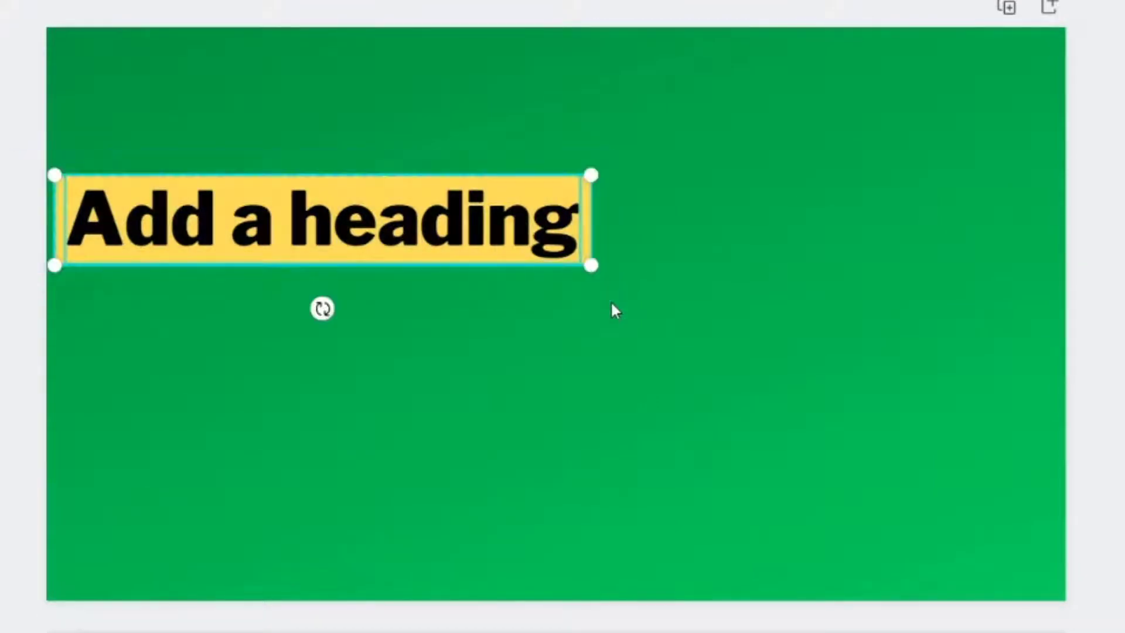
{"action": "key", "text": "ctrl+d"}
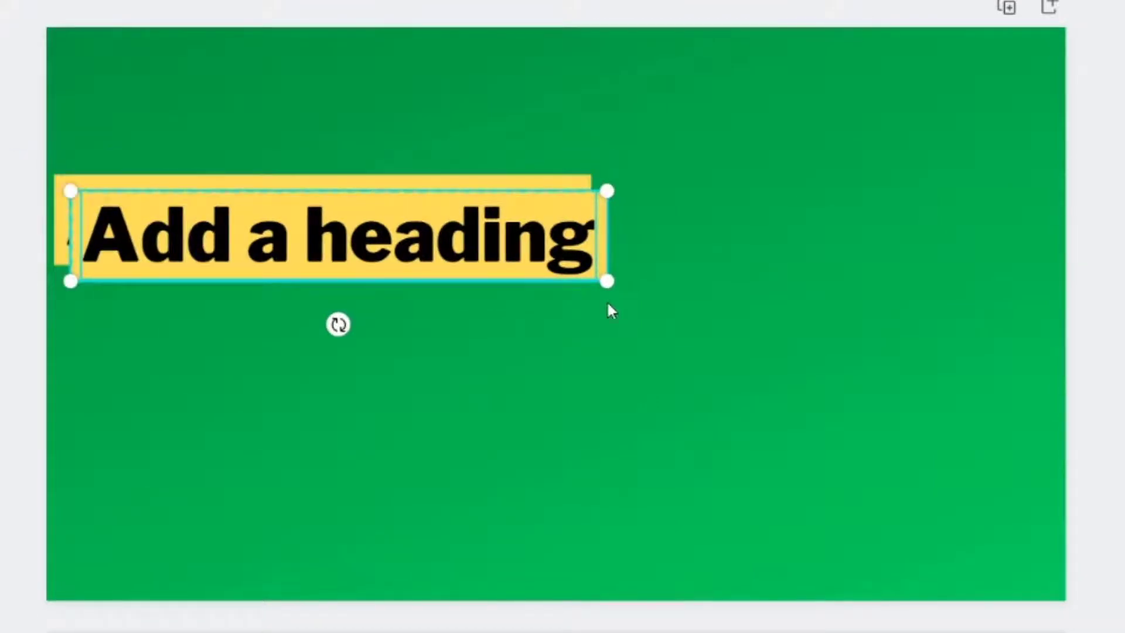
{"action": "left_click_drag", "start_coordinate": [526, 250], "coordinate": [504, 105]}
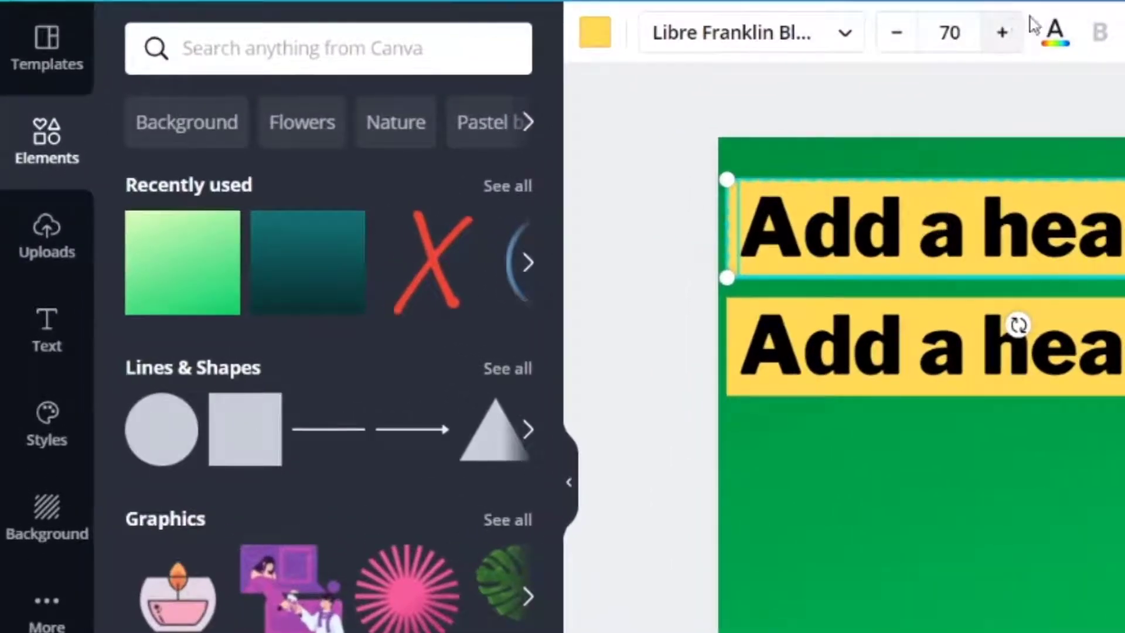
Change the text colour of the upper heading to white
{"action": "left_click", "coordinate": [1055, 32]}
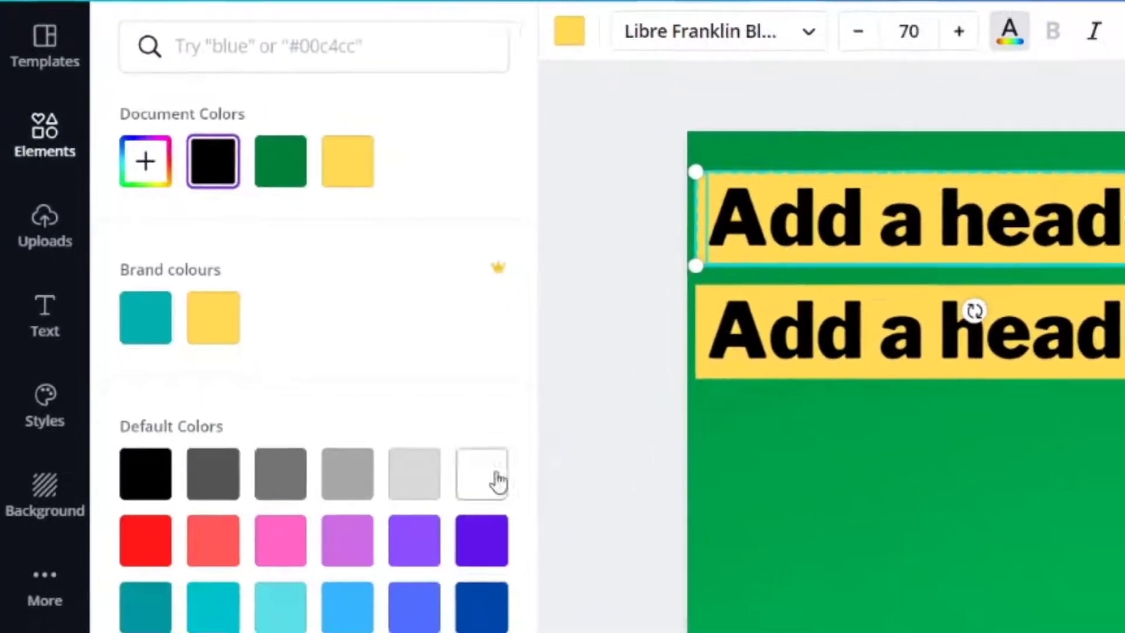
{"action": "left_click", "coordinate": [494, 480]}
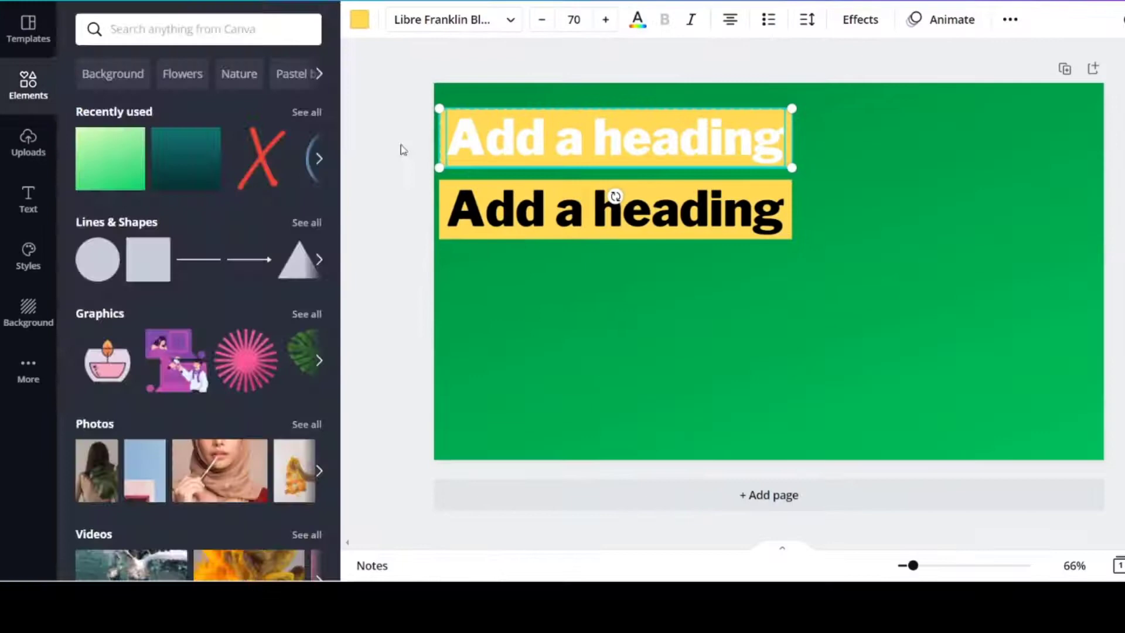
{"action": "left_click", "coordinate": [402, 148]}
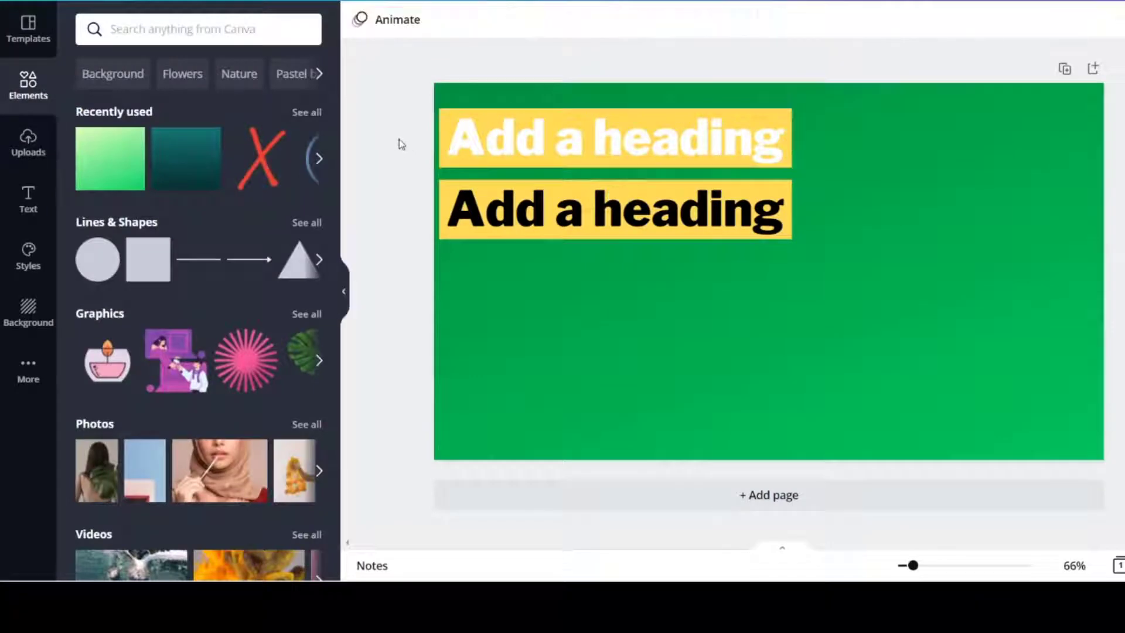
Fill the rectangle behind the upper white heading with black
{"action": "left_click", "coordinate": [447, 120]}
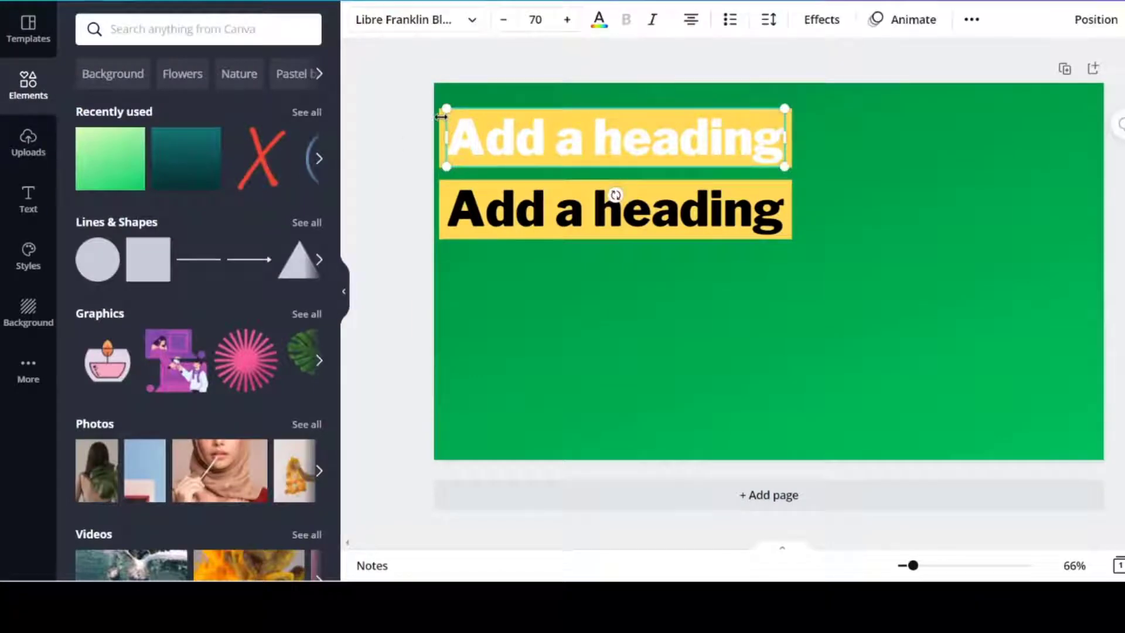
{"action": "left_click", "coordinate": [419, 132]}
{"action": "left_click", "coordinate": [440, 121]}
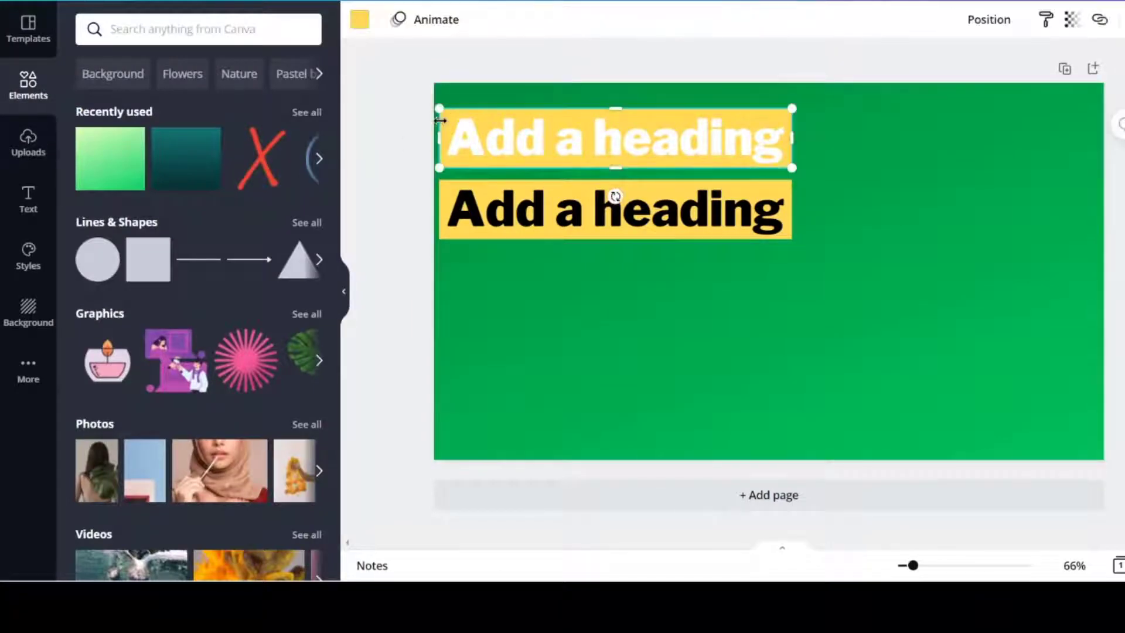
{"action": "left_click", "coordinate": [359, 23]}
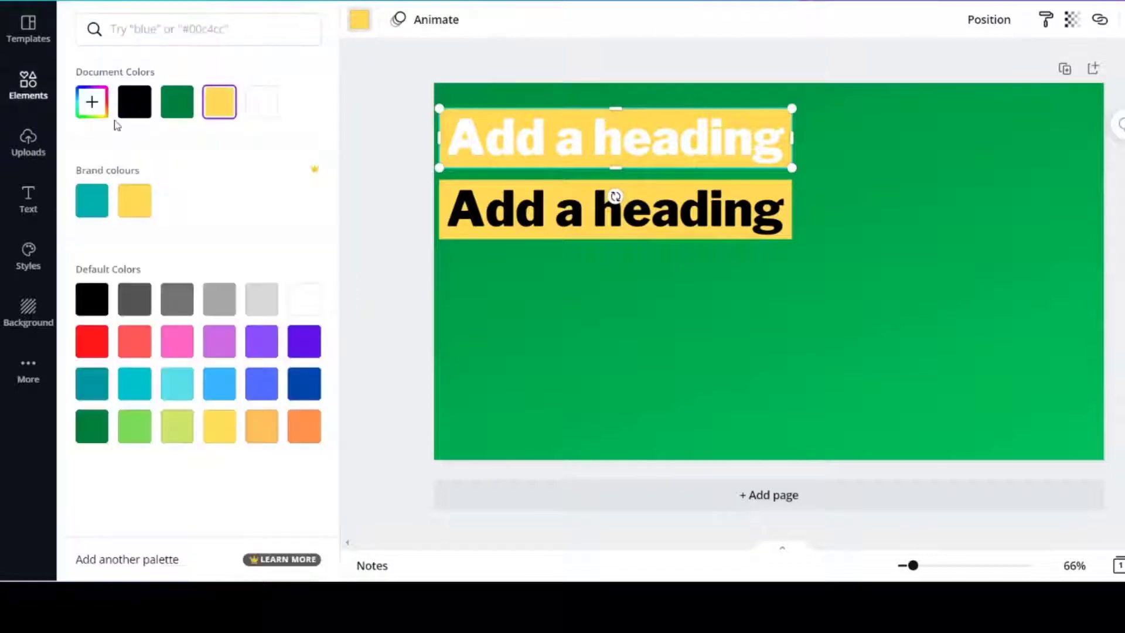
{"action": "left_click", "coordinate": [137, 102]}
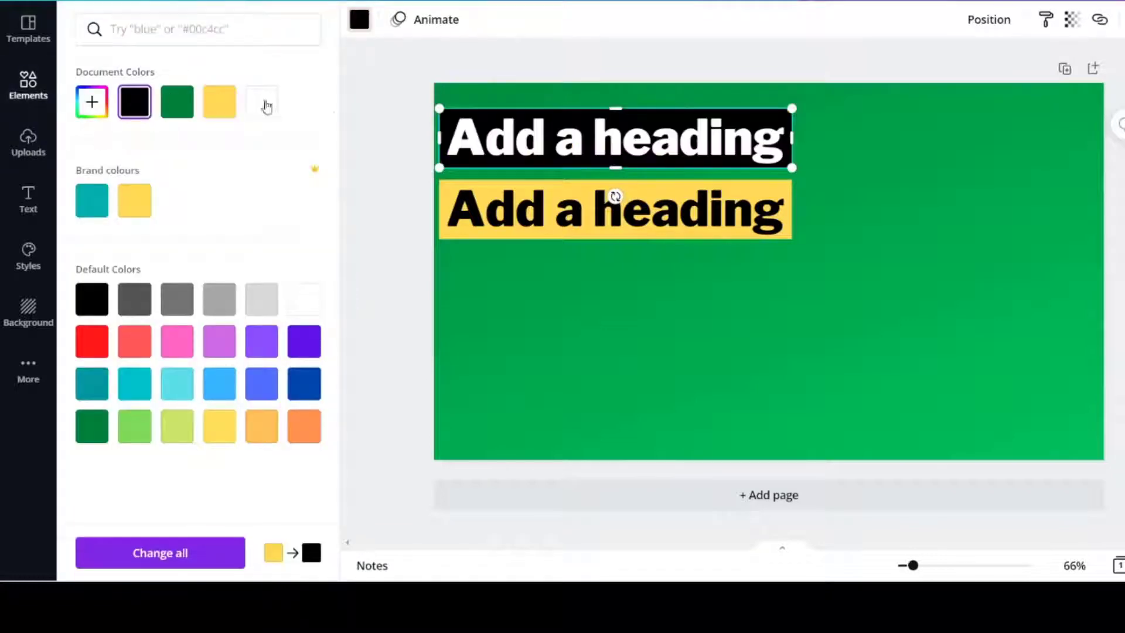
{"action": "left_click", "coordinate": [384, 120]}
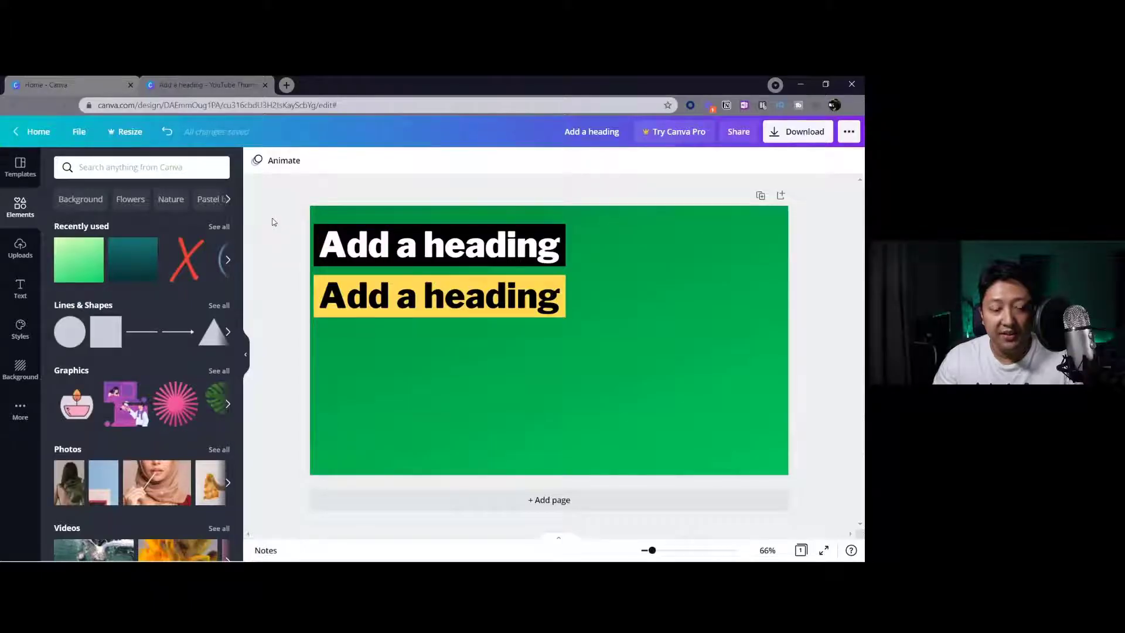
Group the upper heading with its black rectangle and the lower heading with its yellow rectangle
{"action": "left_click_drag", "start_coordinate": [273, 221], "coordinate": [588, 270]}
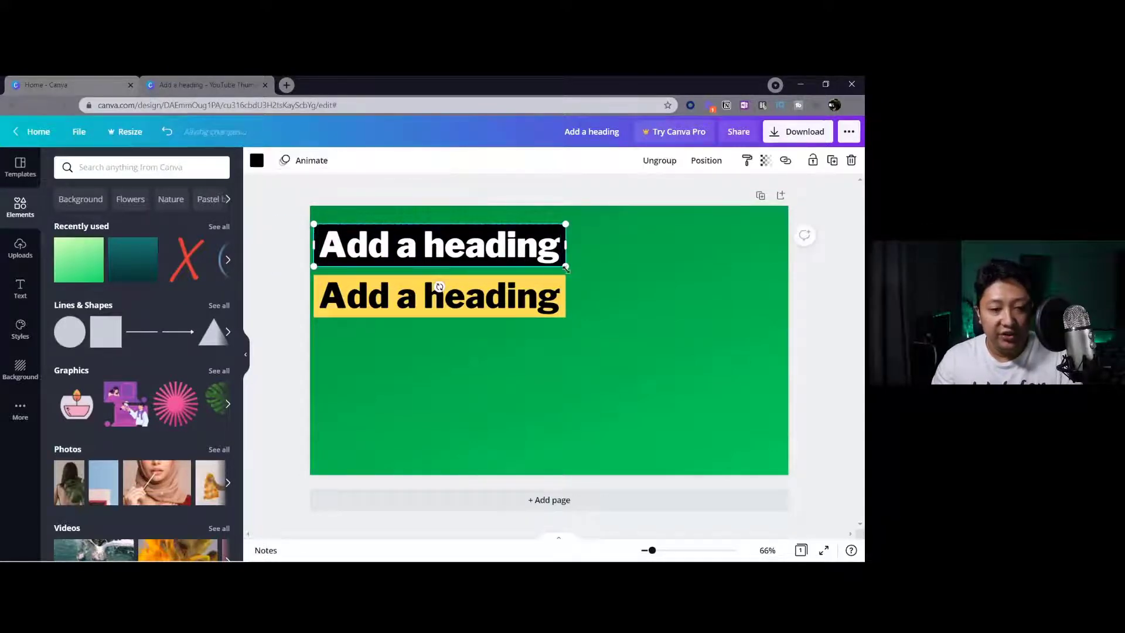
{"action": "left_click_drag", "start_coordinate": [262, 266], "coordinate": [590, 334]}
{"action": "key", "text": "ctrl+g"}
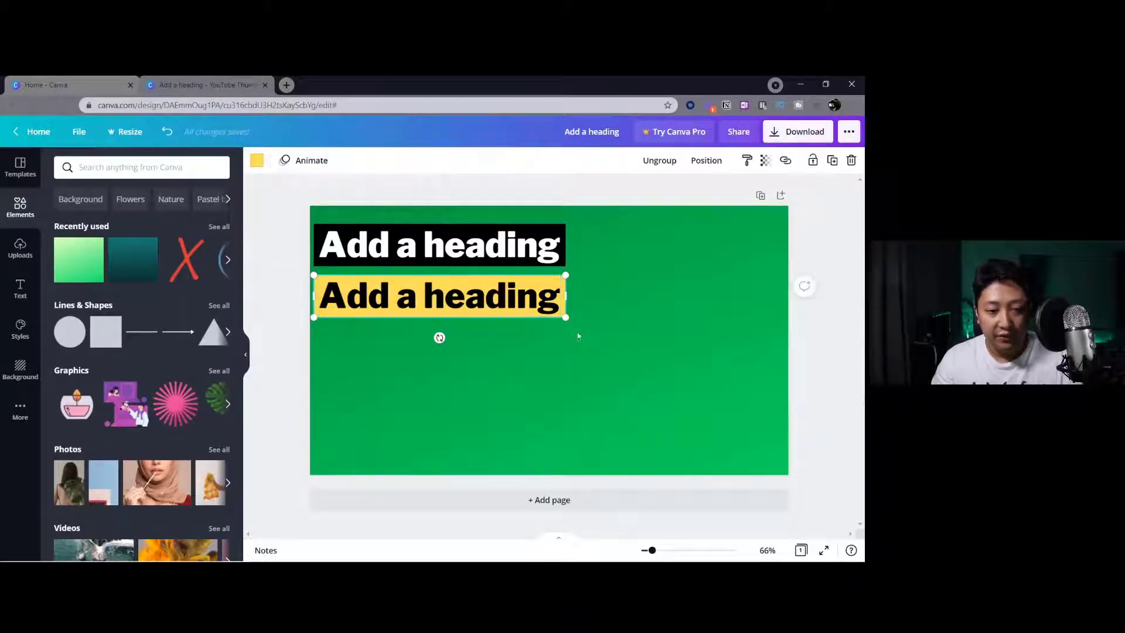
{"action": "left_click", "coordinate": [285, 376]}
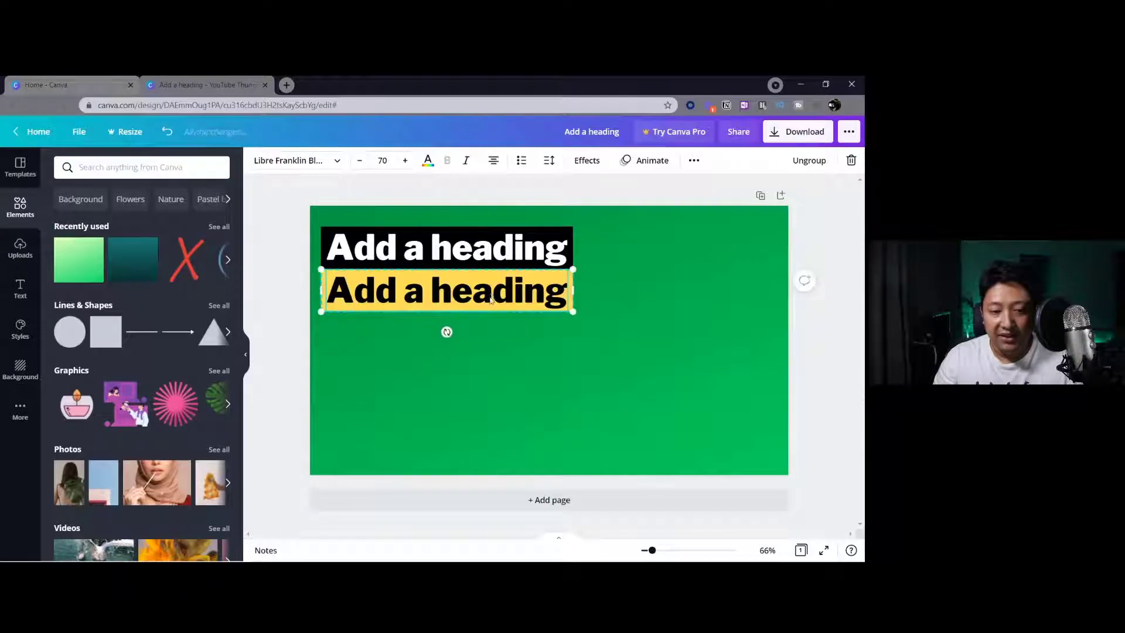
Move the yellow heading group down to leave room for another line, and change the black heading's text to "MAKE THIS"
{"action": "left_click_drag", "start_coordinate": [493, 306], "coordinate": [493, 389]}
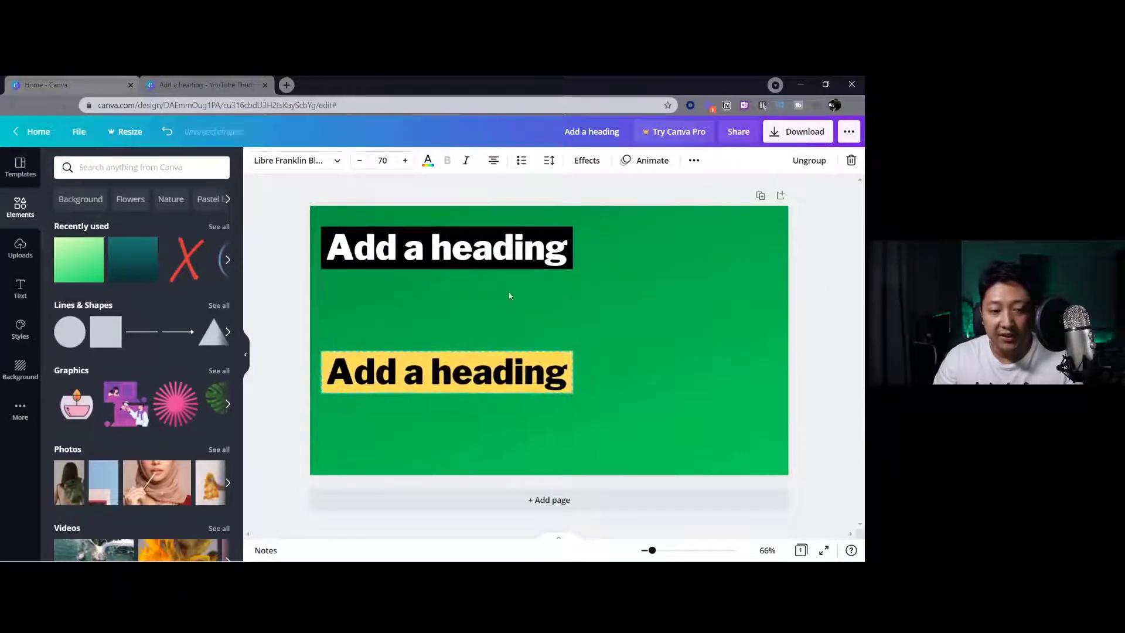
{"action": "left_click", "coordinate": [499, 243]}
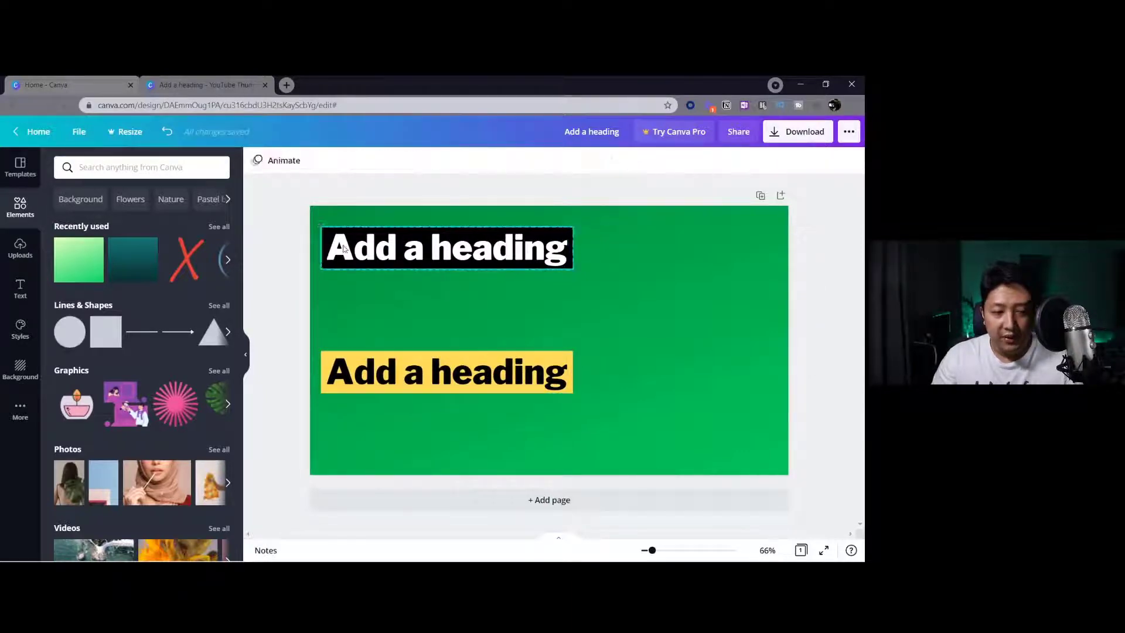
{"action": "double_click", "coordinate": [511, 260]}
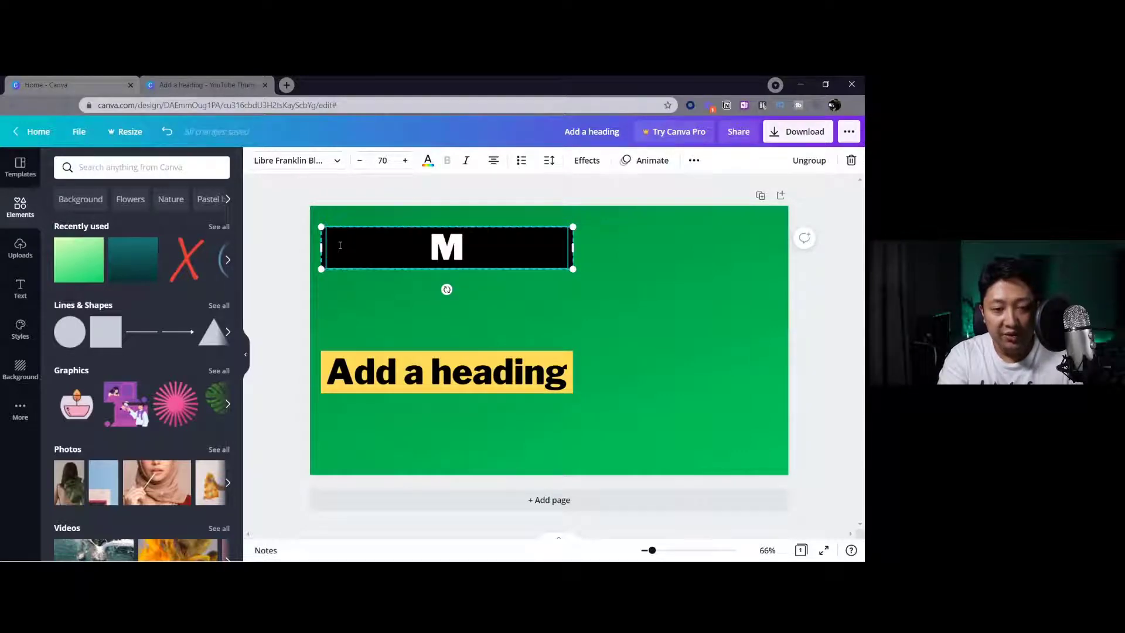
{"action": "type", "text": "AKE"}
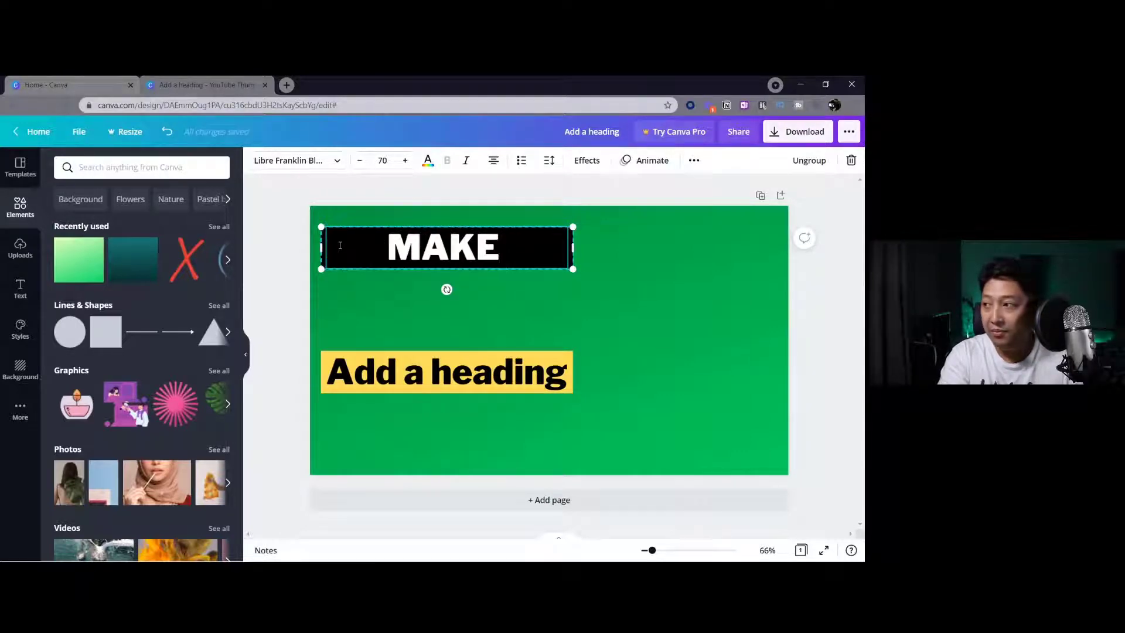
{"action": "type", "text": " THIS"}
{"action": "left_click", "coordinate": [270, 264]}
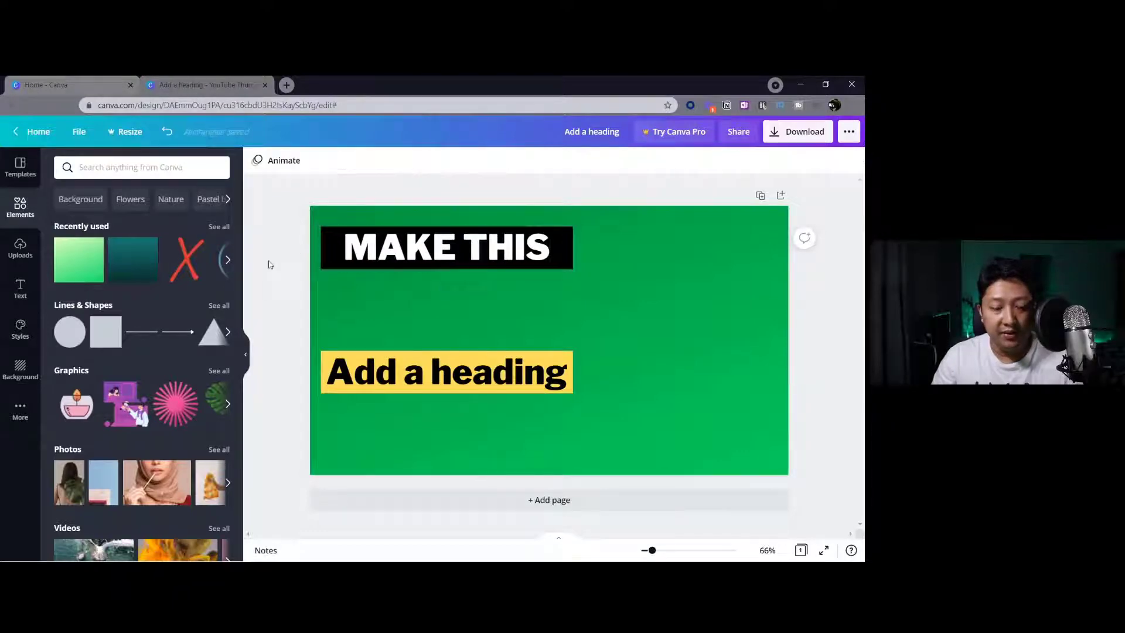
Duplicate the black heading group, place the copy between the two headings, and change its text to "THUMBNAIL"
{"action": "left_click", "coordinate": [333, 240]}
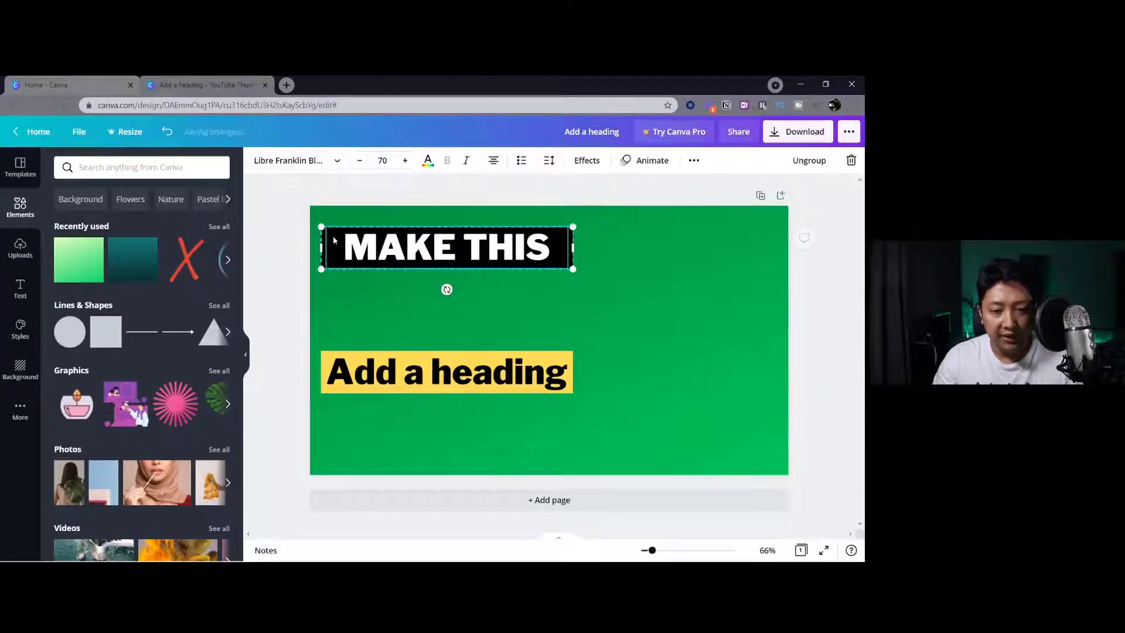
{"action": "key", "text": "ctrl+d"}
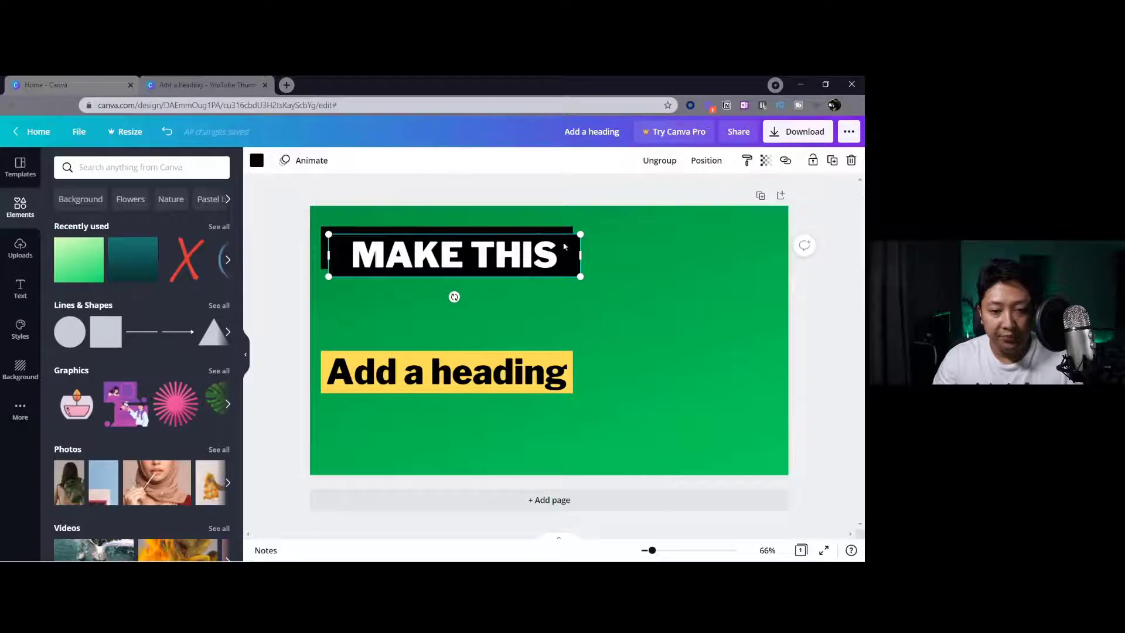
{"action": "left_click_drag", "start_coordinate": [564, 246], "coordinate": [557, 292]}
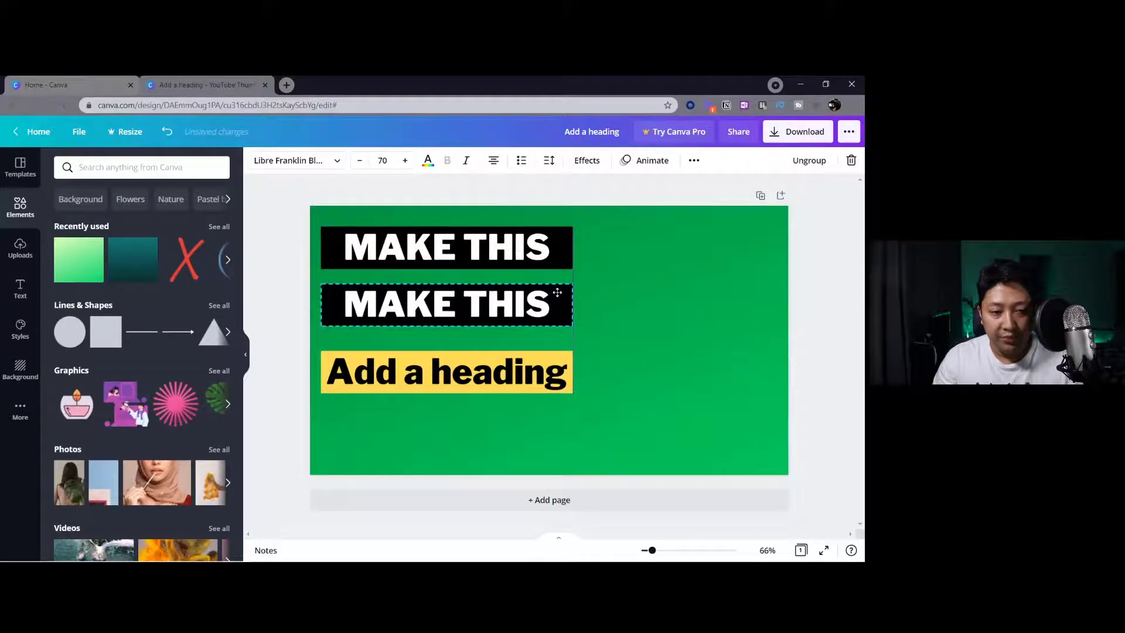
{"action": "double_click", "coordinate": [428, 304]}
{"action": "type", "text": "THUMBNAIL"}
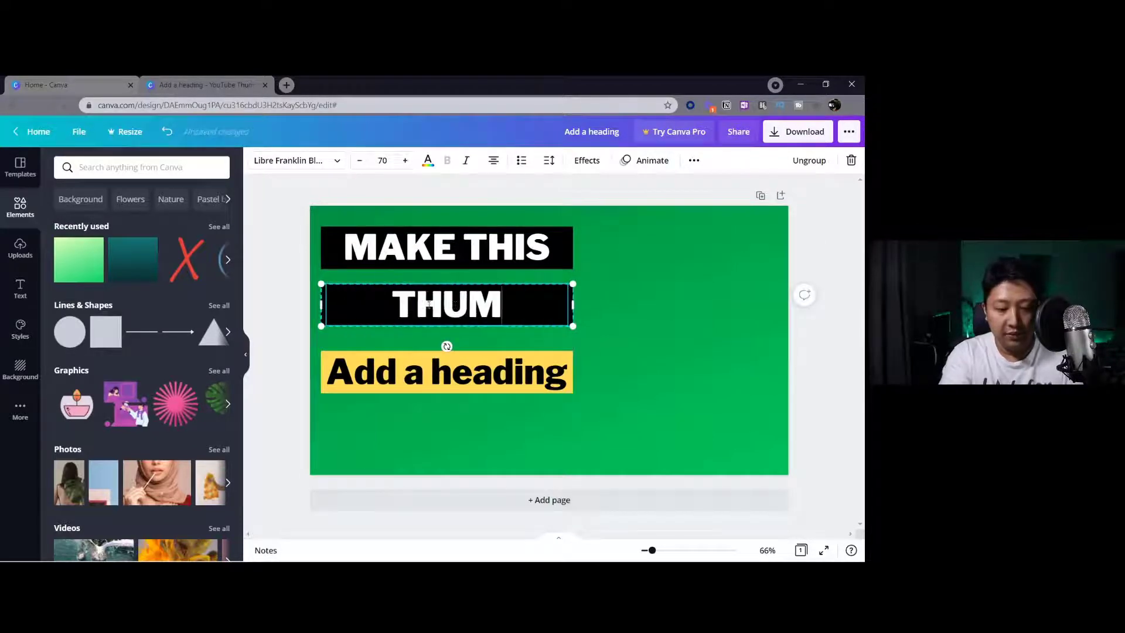
{"action": "left_click", "coordinate": [293, 335]}
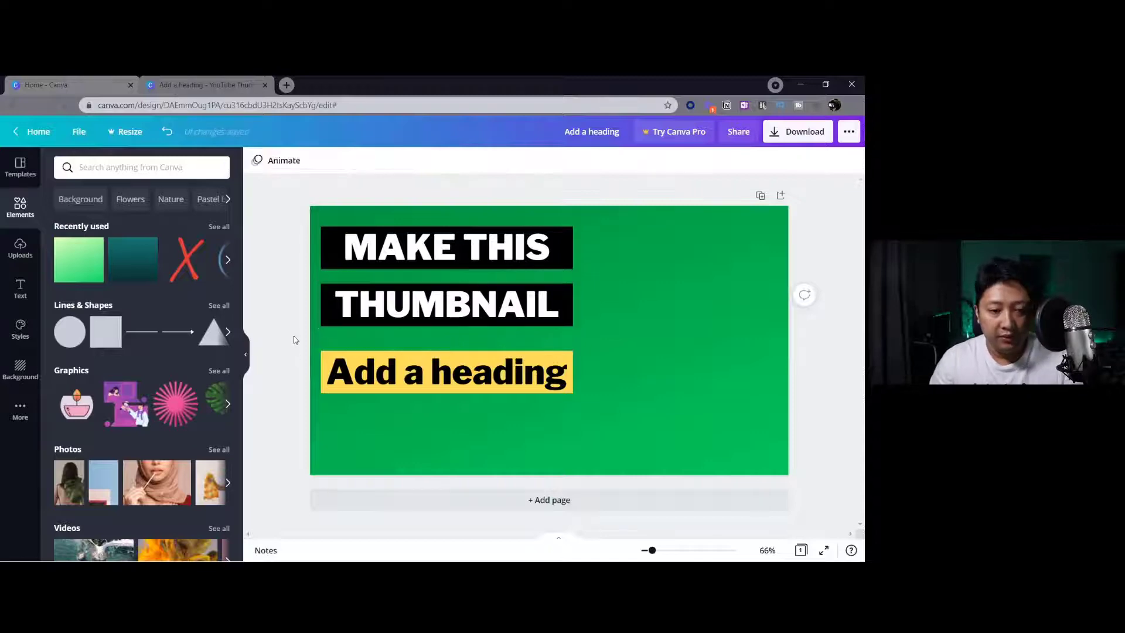
Replace the text on the yellow rectangle with "FORE FREE"
{"action": "double_click", "coordinate": [367, 370]}
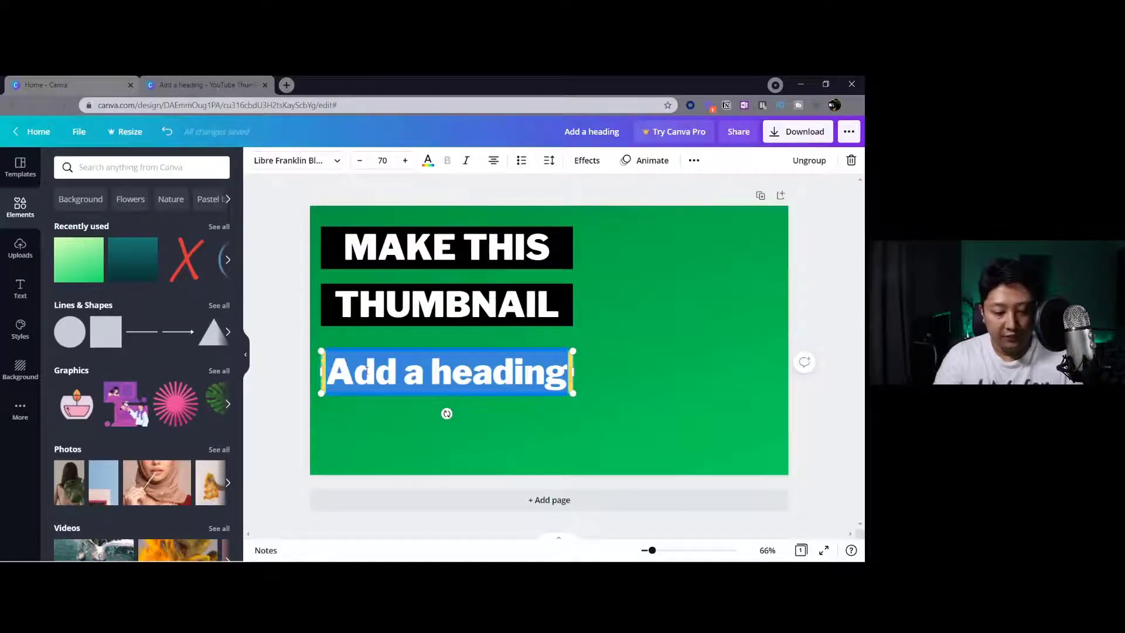
{"action": "type", "text": "FORE FREE"}
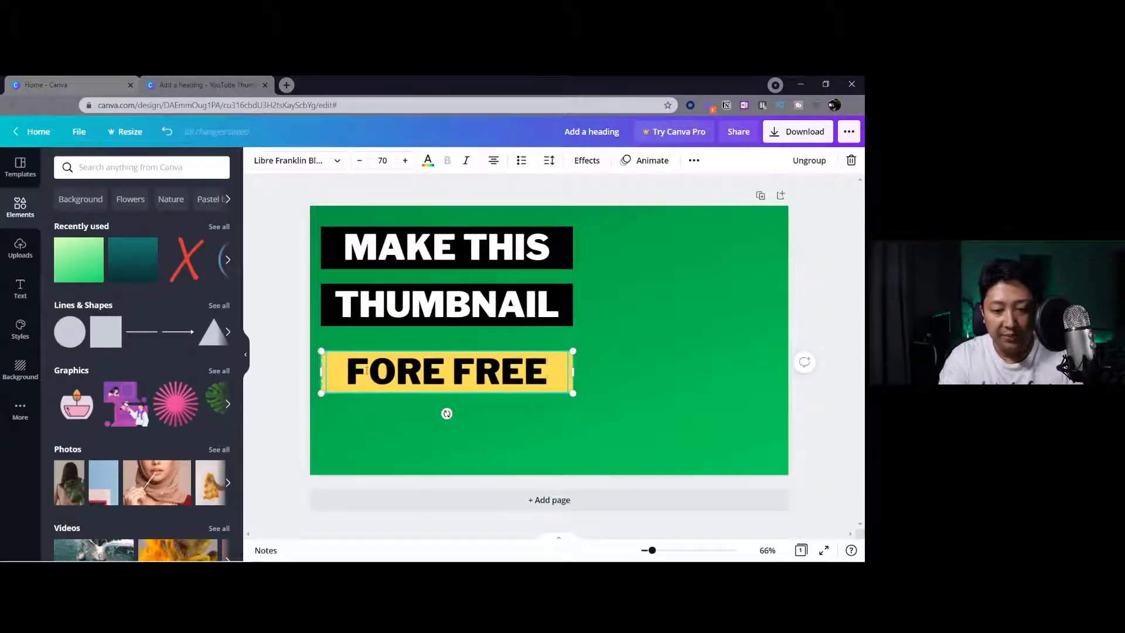
{"action": "left_click", "coordinate": [276, 289]}
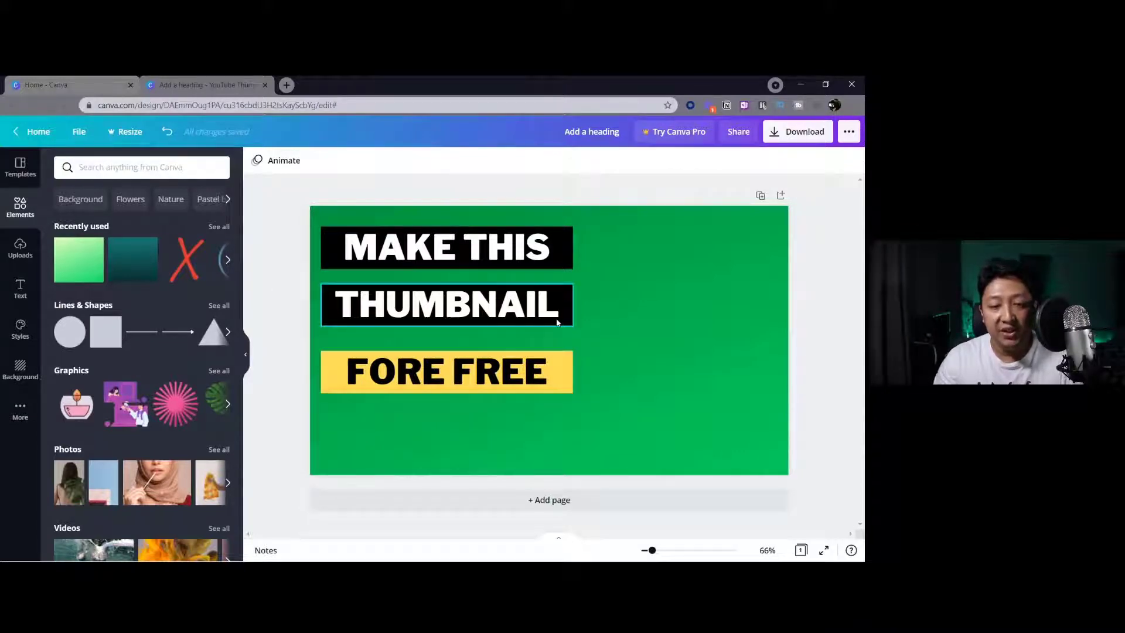
Stack the three heading groups with narrow, even gaps and centre the whole stack vertically on the canvas
{"action": "left_click", "coordinate": [532, 371]}
{"action": "left_click_drag", "start_coordinate": [532, 372], "coordinate": [532, 353]}
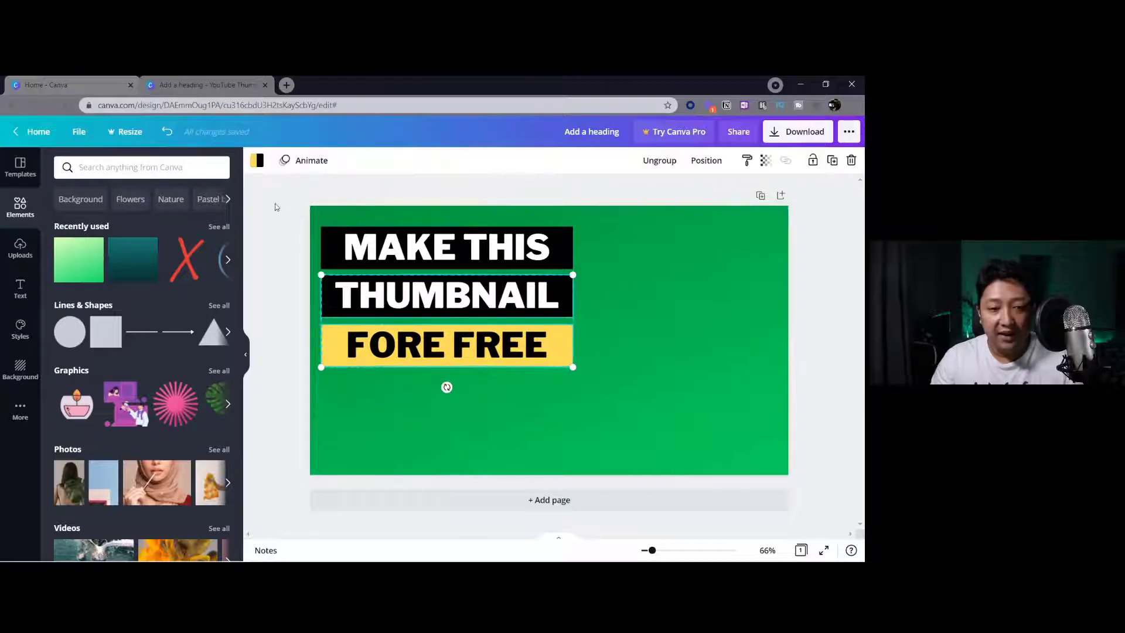
{"action": "left_click_drag", "start_coordinate": [274, 205], "coordinate": [636, 393]}
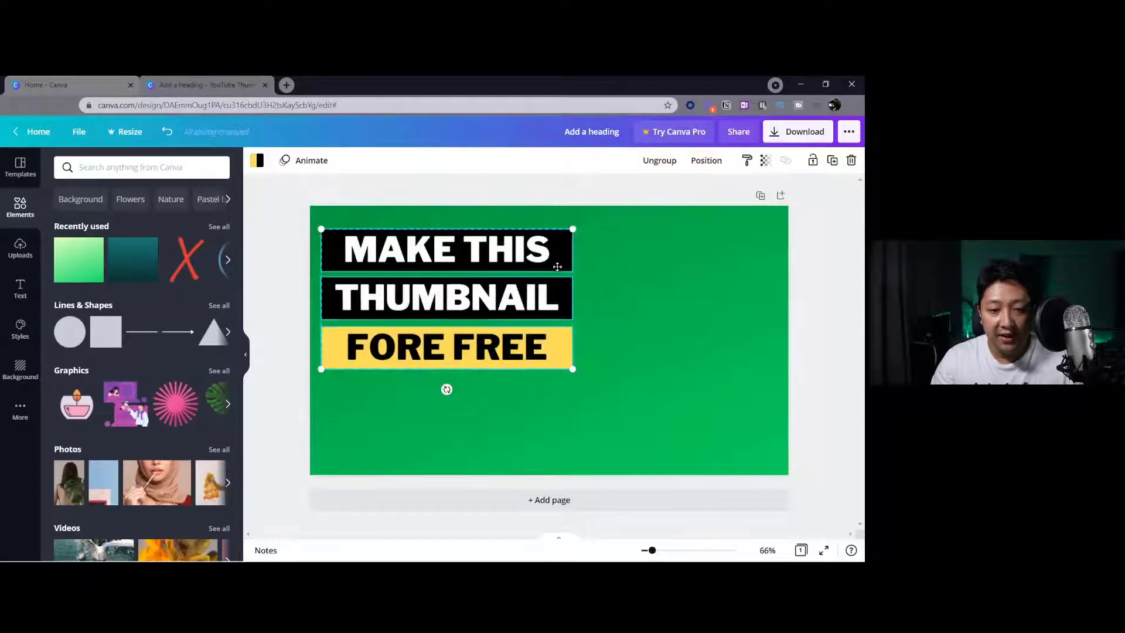
{"action": "left_click_drag", "start_coordinate": [552, 248], "coordinate": [553, 287]}
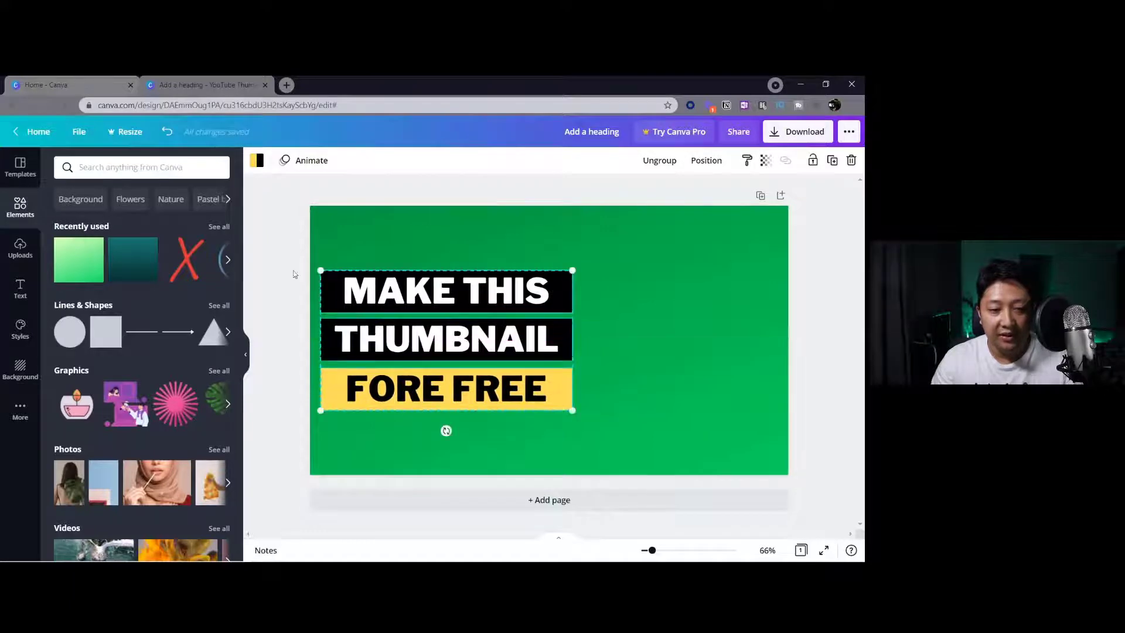
Correct the yellow heading's text to "FOR FREE"
{"action": "left_click", "coordinate": [269, 267]}
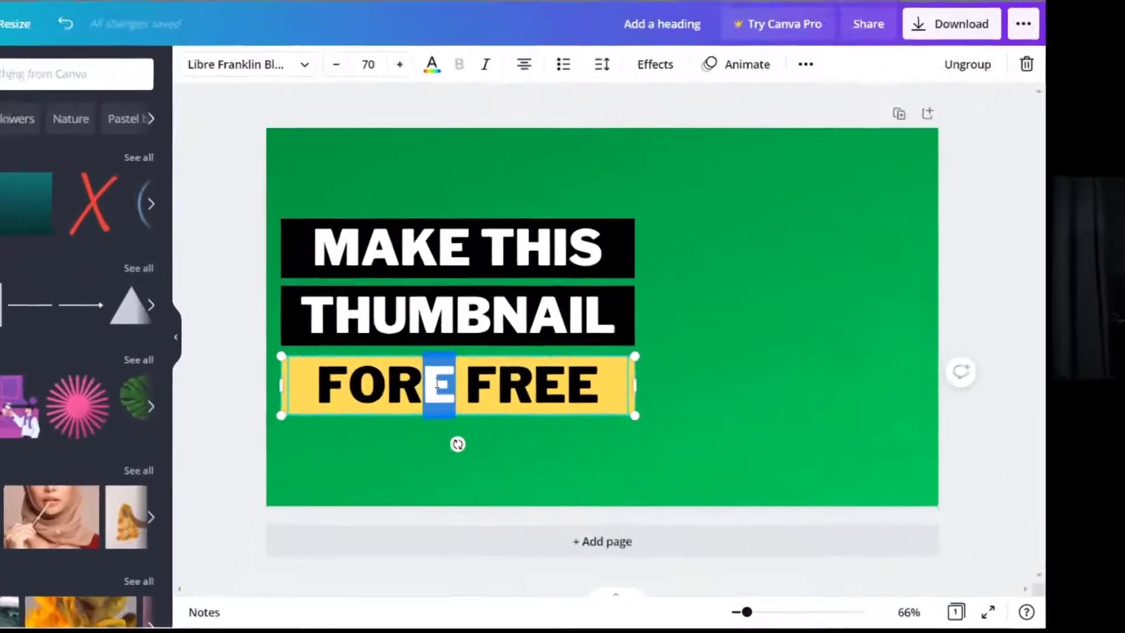
{"action": "key", "text": "BackSpace"}
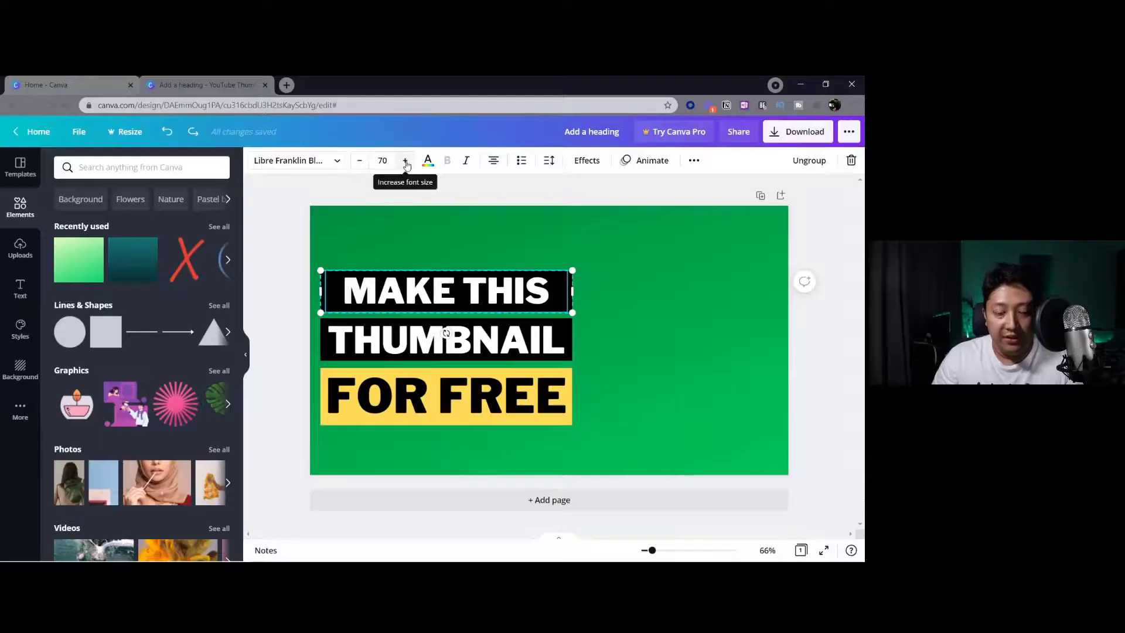
Try enlarging the grouped MAKE THIS text to size 73 and restore it to 70
{"action": "left_click", "coordinate": [406, 161]}
{"action": "left_click", "coordinate": [405, 161]}
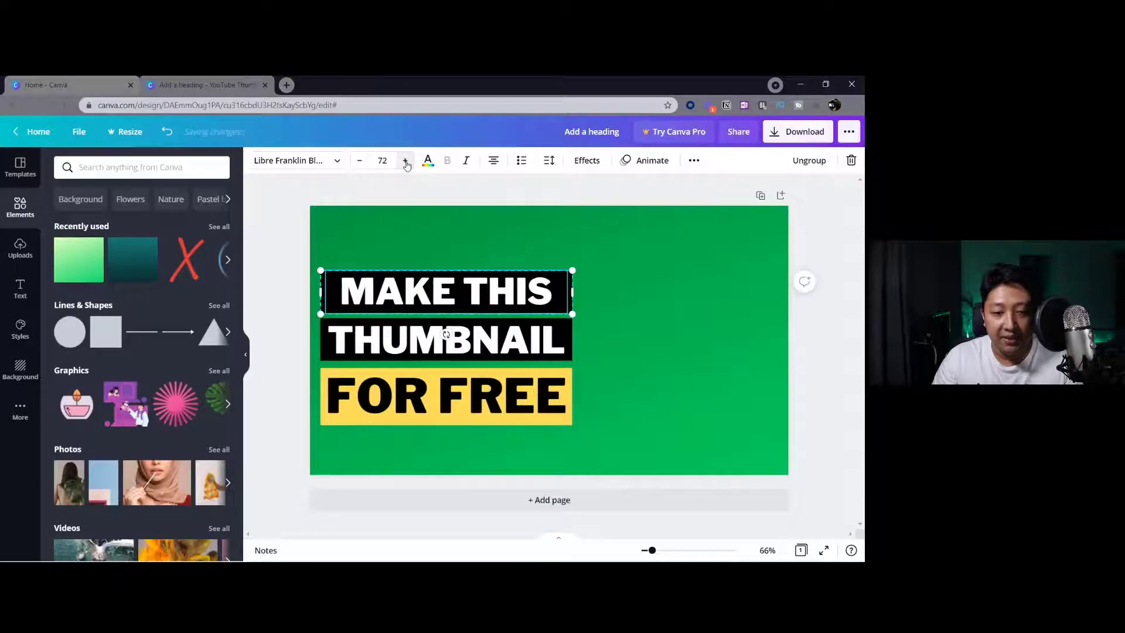
{"action": "left_click", "coordinate": [405, 162]}
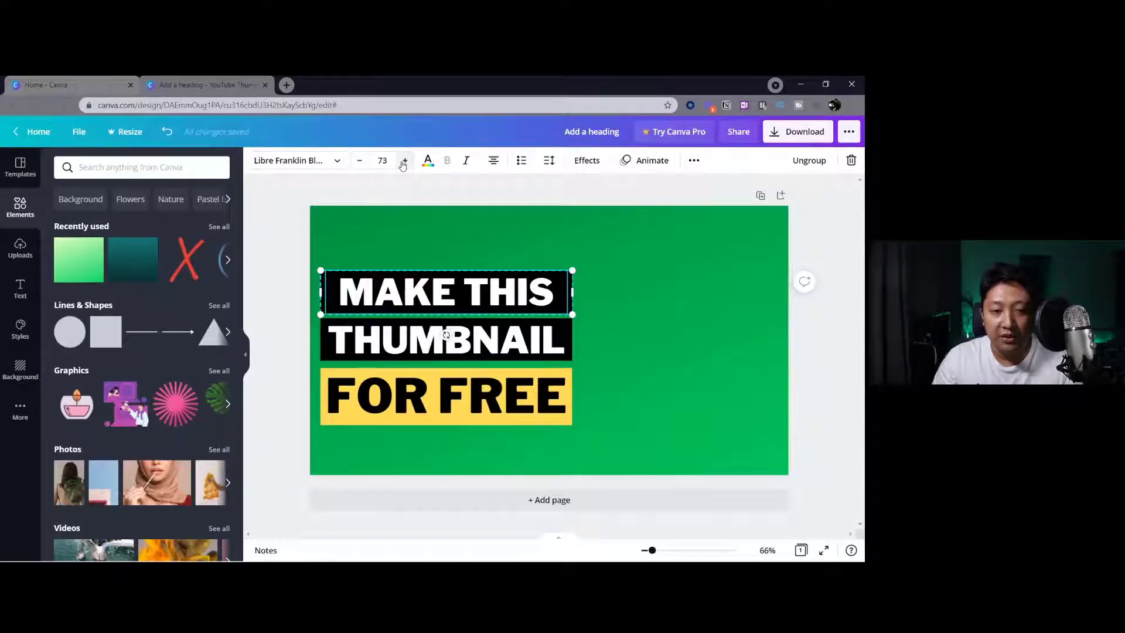
{"action": "left_click", "coordinate": [363, 167]}
{"action": "left_click", "coordinate": [363, 167]}
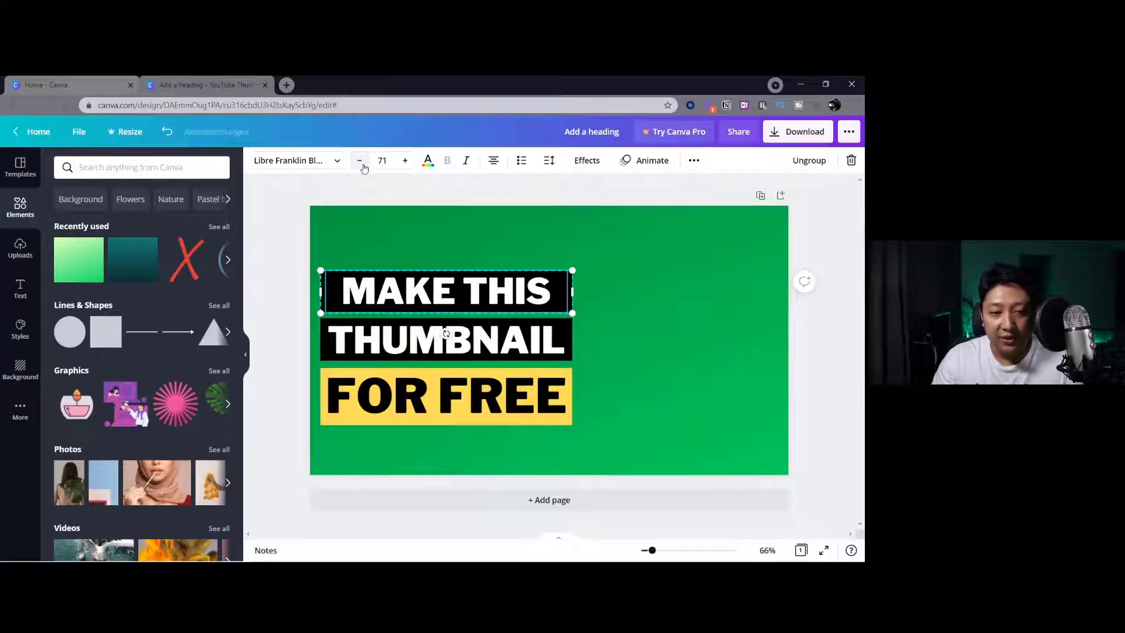
{"action": "left_click", "coordinate": [364, 167]}
Ungroup the MAKE THIS heading from its black rectangle
{"action": "right_click", "coordinate": [553, 281]}
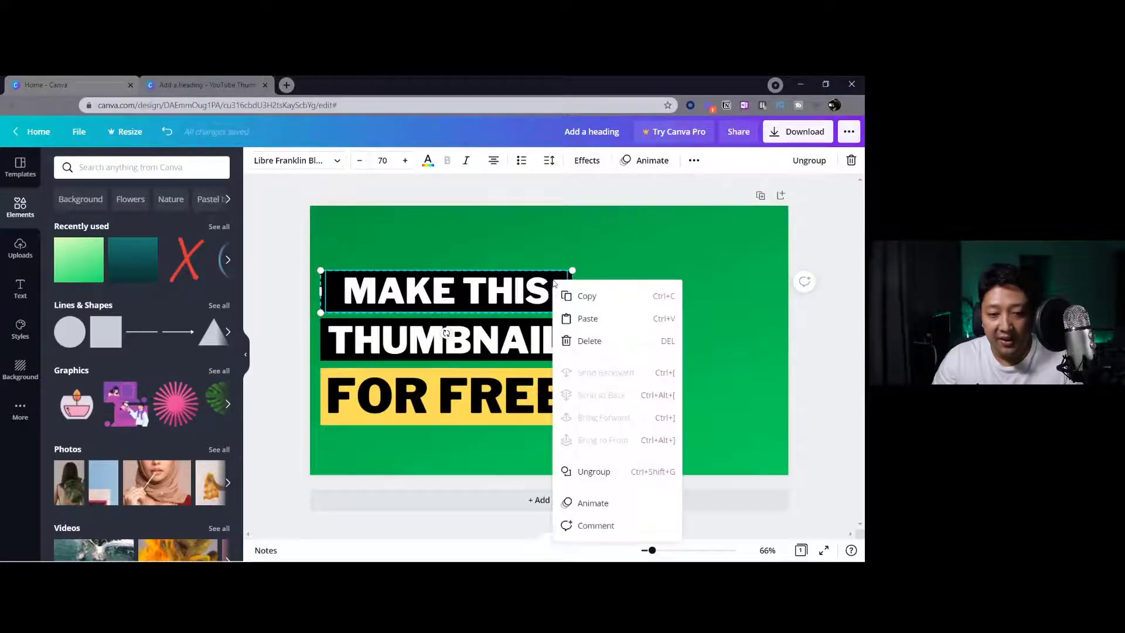
{"action": "left_click", "coordinate": [594, 471]}
{"action": "left_click", "coordinate": [287, 316]}
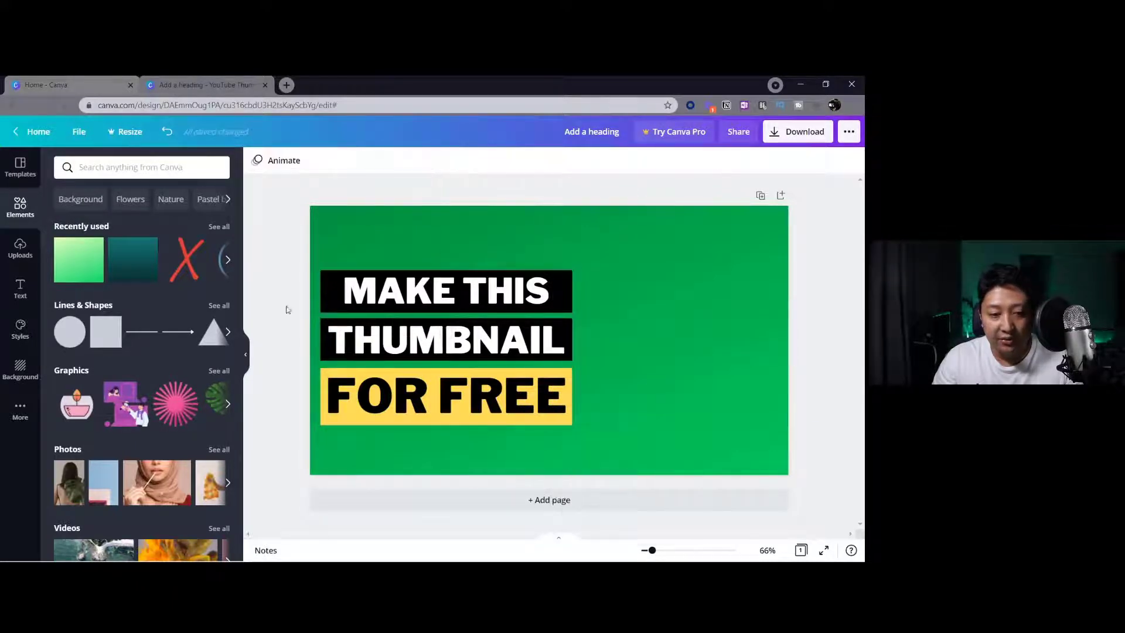
Enlarge the MAKE THIS text until it nearly fills the width of its black rectangle
{"action": "left_click", "coordinate": [384, 295]}
{"action": "left_click", "coordinate": [407, 169]}
{"action": "left_click", "coordinate": [407, 169]}
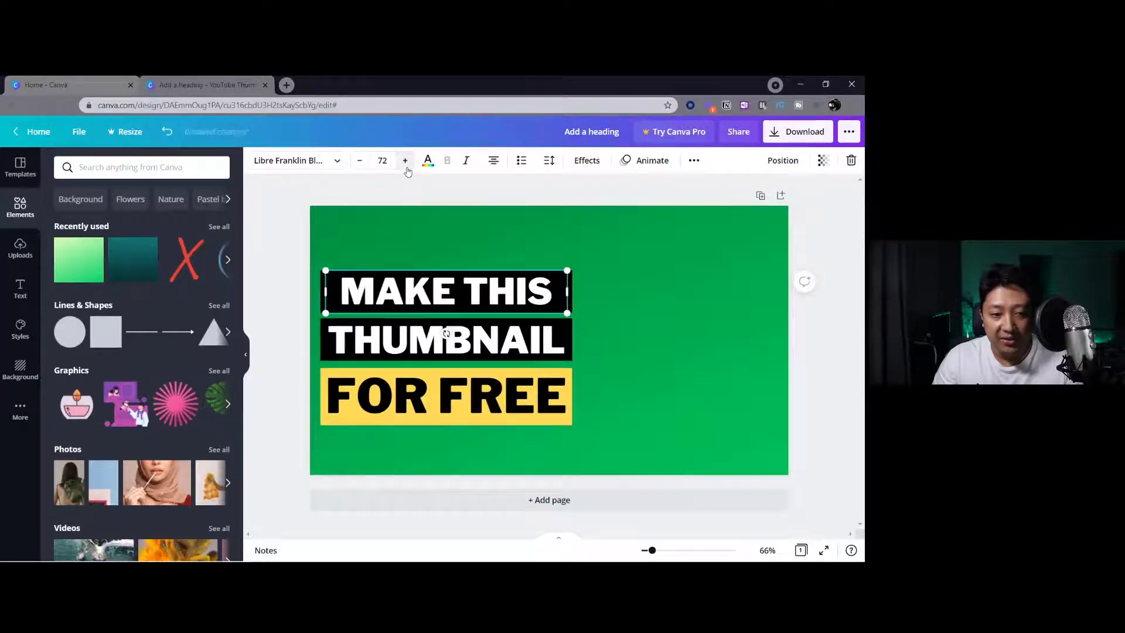
{"action": "left_click", "coordinate": [407, 169]}
{"action": "left_click", "coordinate": [407, 168]}
{"action": "left_click", "coordinate": [407, 169]}
{"action": "left_click", "coordinate": [408, 168]}
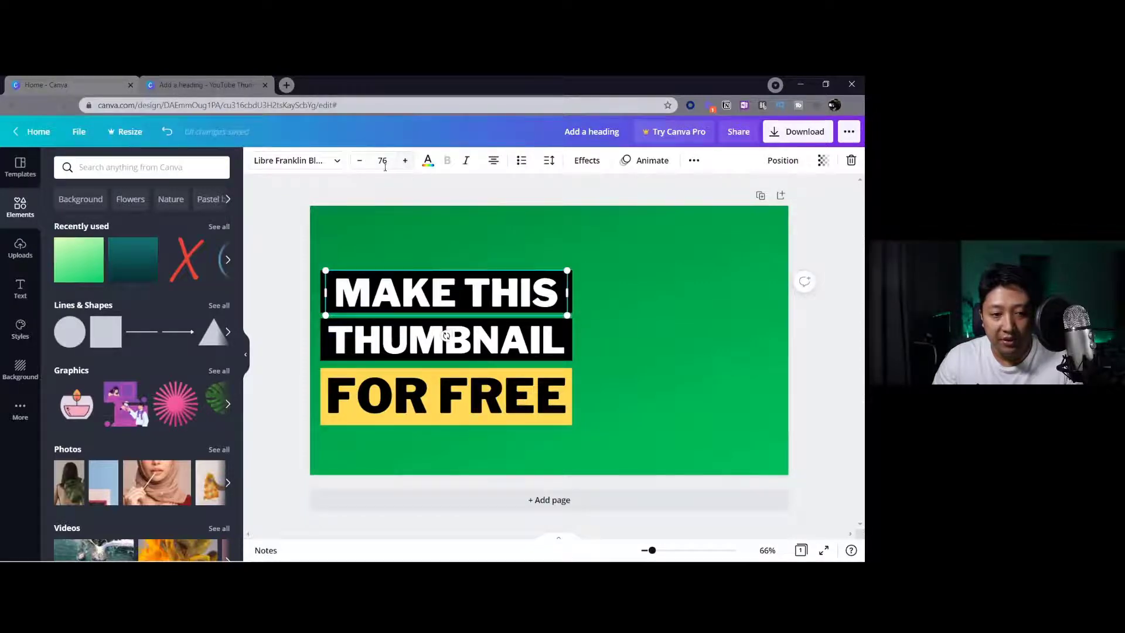
{"action": "left_click", "coordinate": [360, 161]}
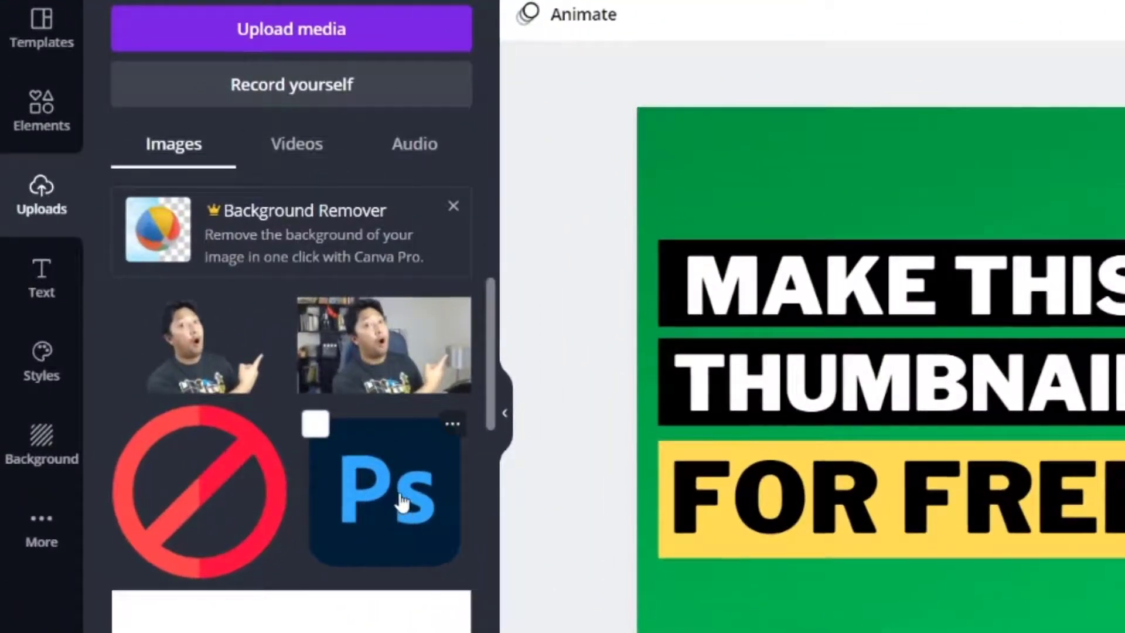
Add the uploaded Photoshop logo beside the headings and move the three headings up near the canvas's upper edge
{"action": "left_click_drag", "start_coordinate": [402, 502], "coordinate": [1122, 418]}
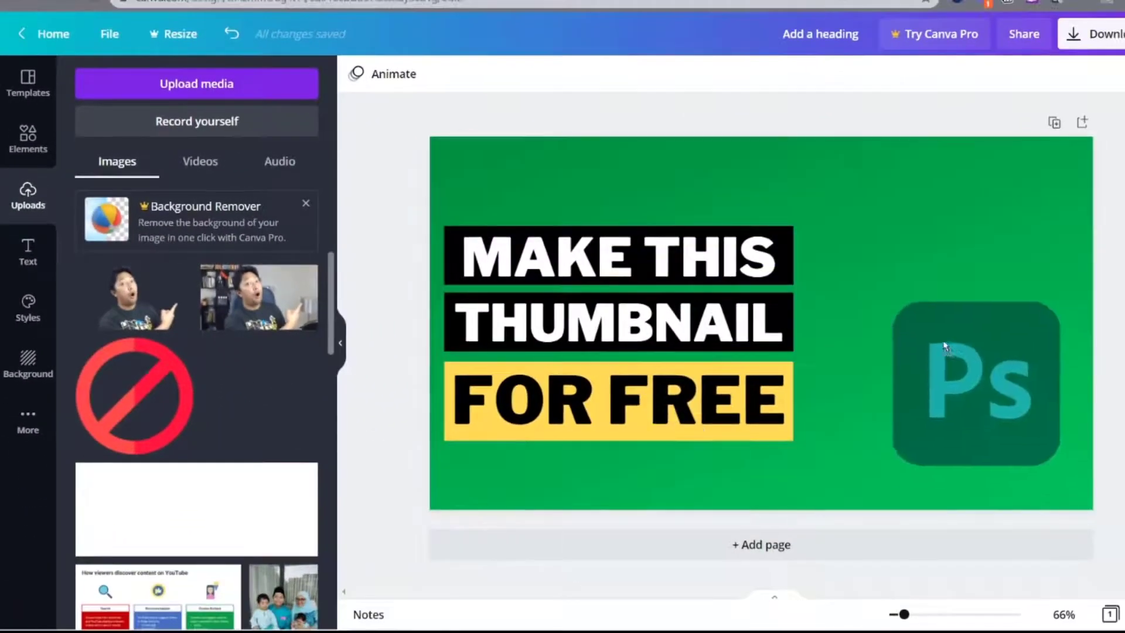
{"action": "left_click_drag", "start_coordinate": [943, 346], "coordinate": [918, 302]}
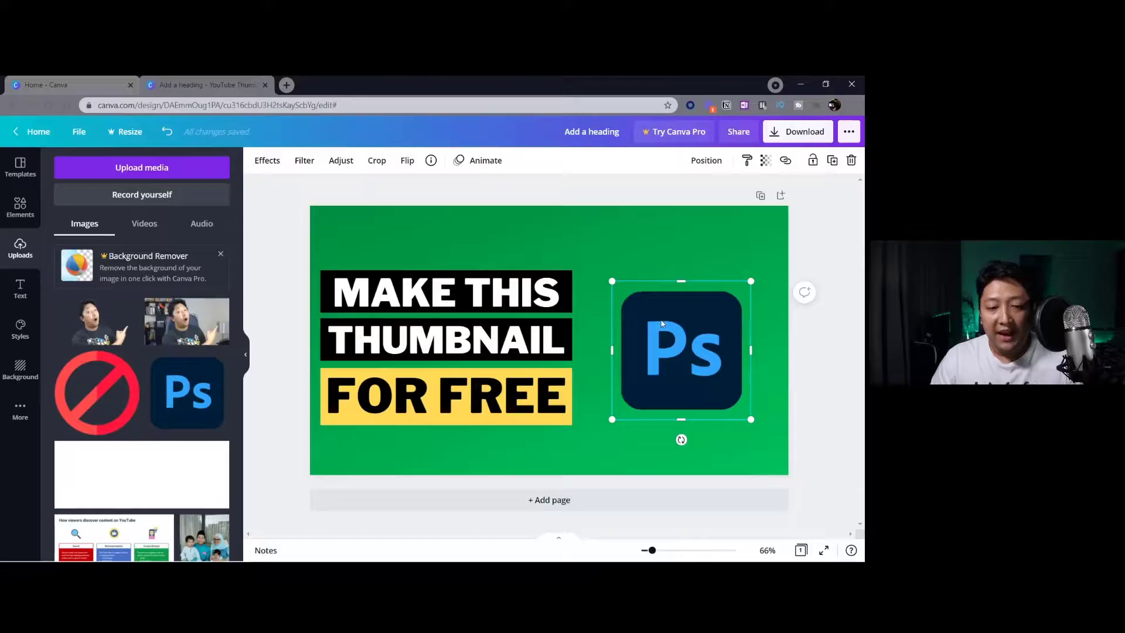
{"action": "left_click_drag", "start_coordinate": [267, 248], "coordinate": [585, 446]}
{"action": "left_click_drag", "start_coordinate": [516, 278], "coordinate": [516, 237]}
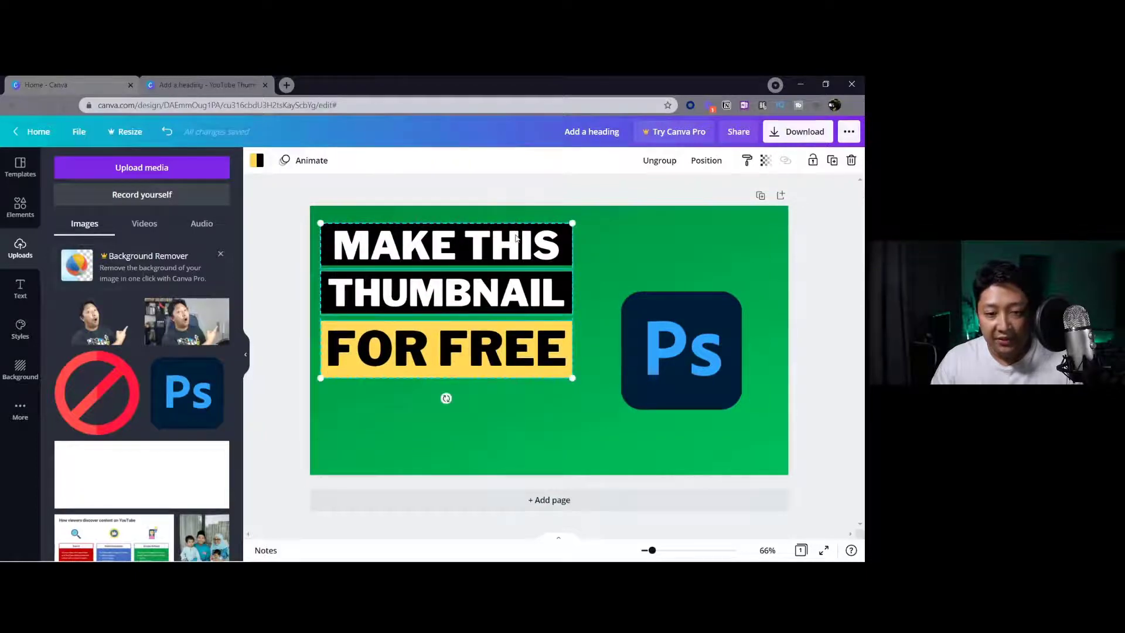
Shrink the Photoshop logo to roughly 60% of its size and place it centred below the FOR FREE heading
{"action": "left_click_drag", "start_coordinate": [695, 346], "coordinate": [476, 384]}
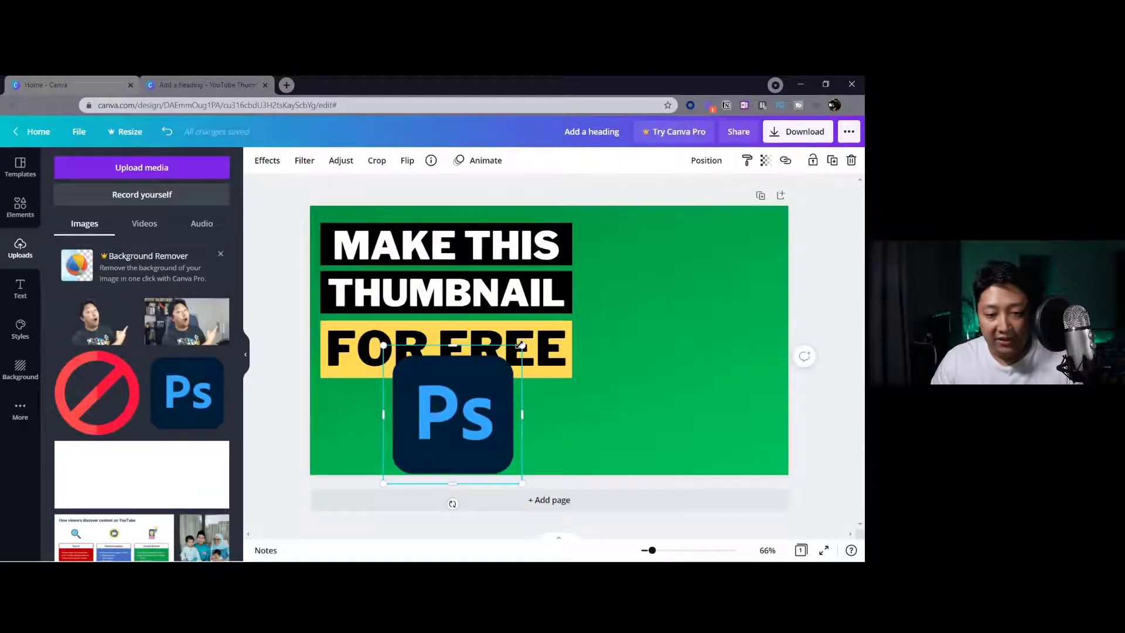
{"action": "left_click_drag", "start_coordinate": [522, 345], "coordinate": [461, 403]}
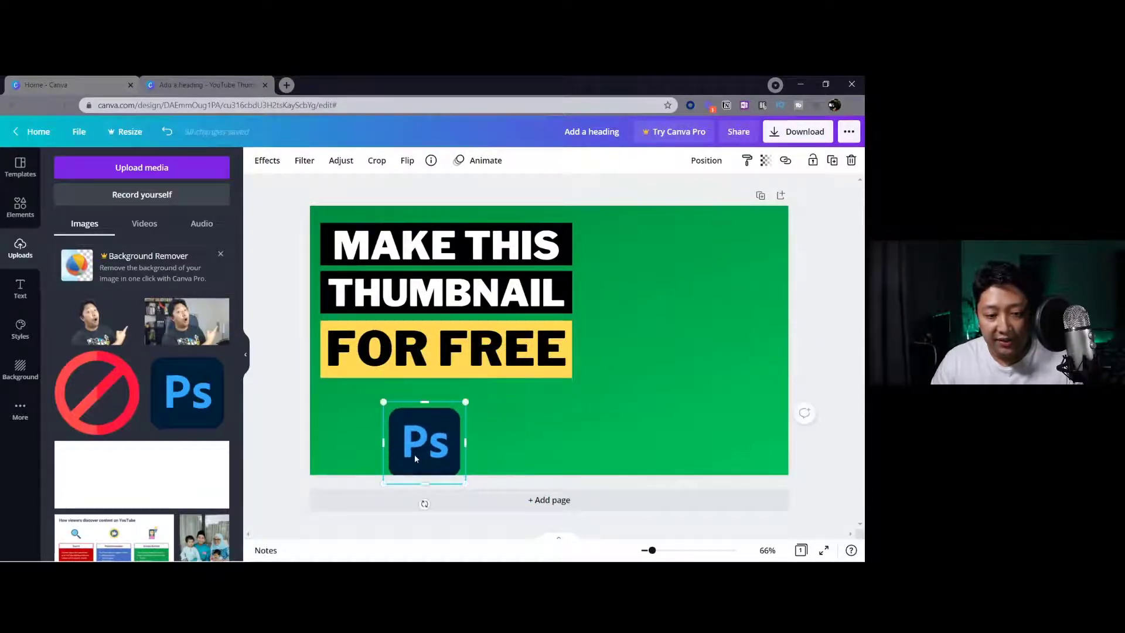
{"action": "left_click_drag", "start_coordinate": [414, 455], "coordinate": [435, 438]}
{"action": "left_click", "coordinate": [276, 287]}
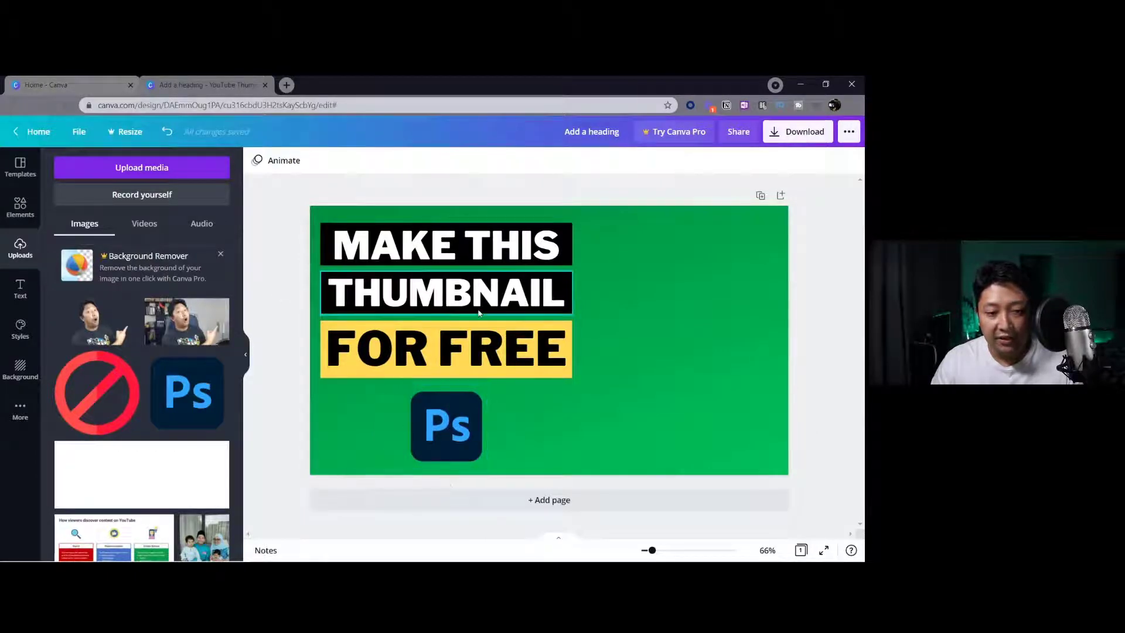
Search the elements library for "cross"
{"action": "left_click", "coordinate": [25, 207]}
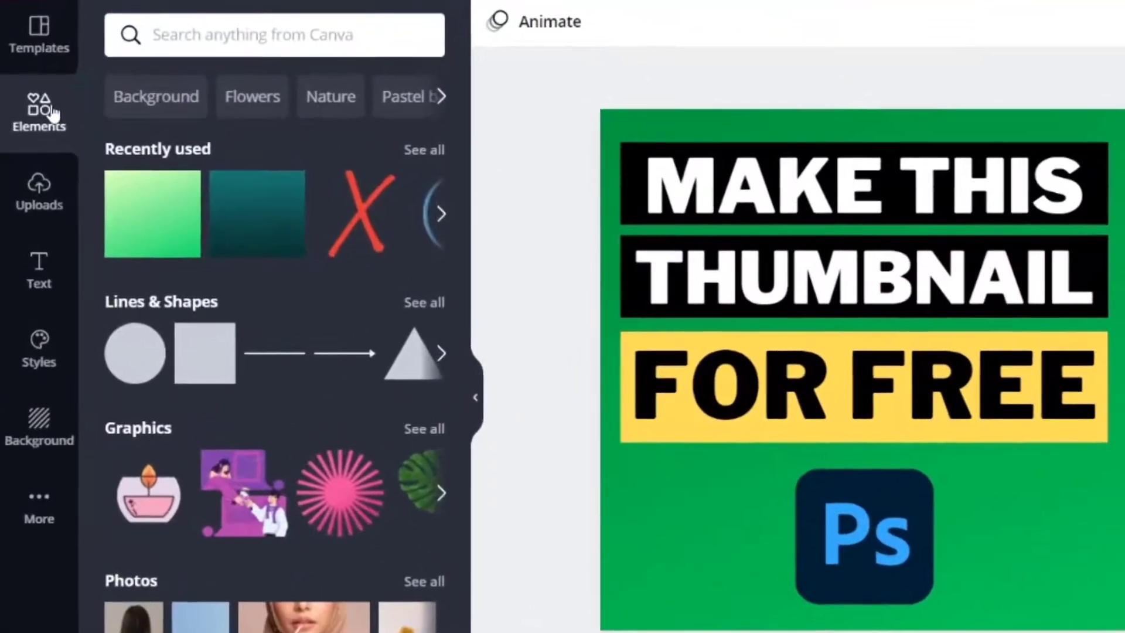
{"action": "left_click", "coordinate": [289, 26]}
{"action": "type", "text": "cross"}
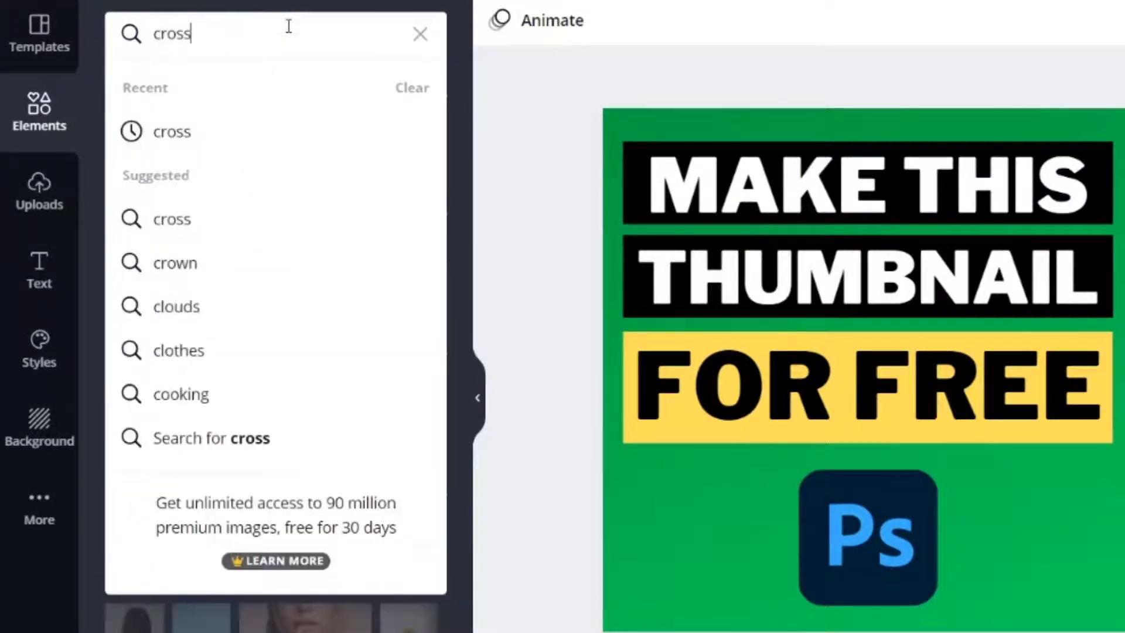
{"action": "key", "text": "Return"}
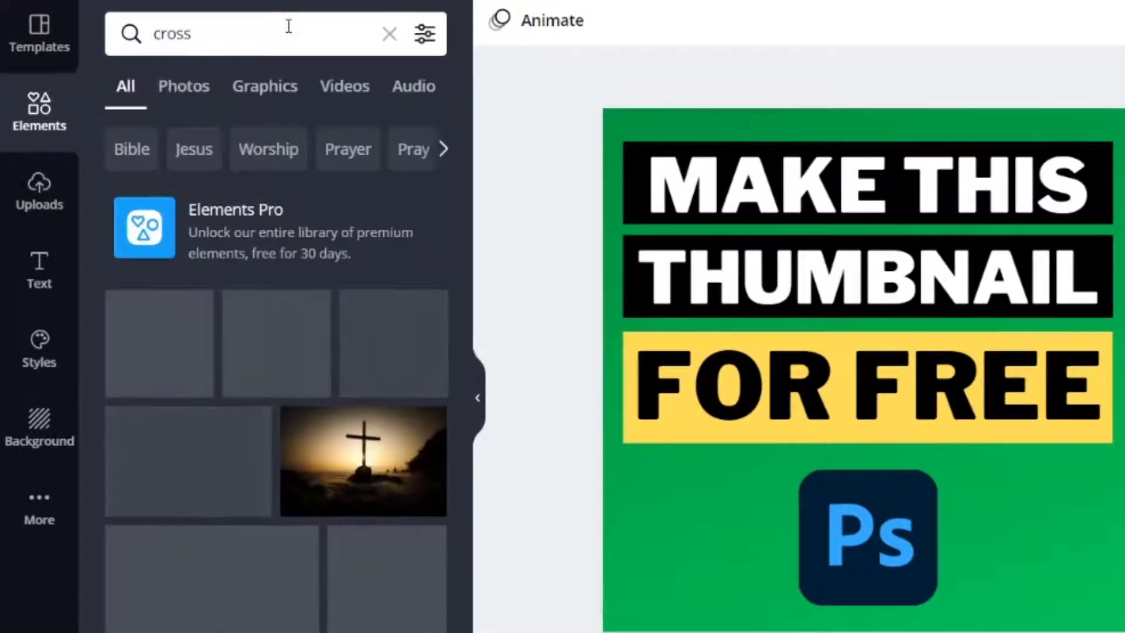
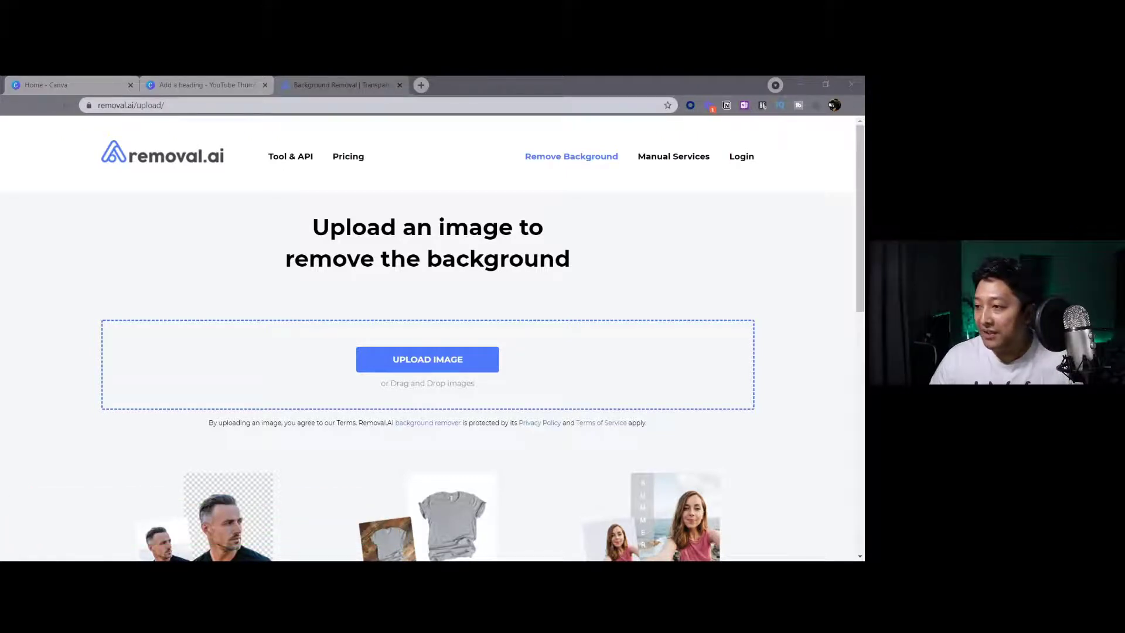
Upload the portrait photo to removal.ai for background removal and open its 760 x 427 preview image in Erase & Restore
{"action": "left_click_drag", "start_coordinate": [534, 380], "coordinate": [421, 381]}
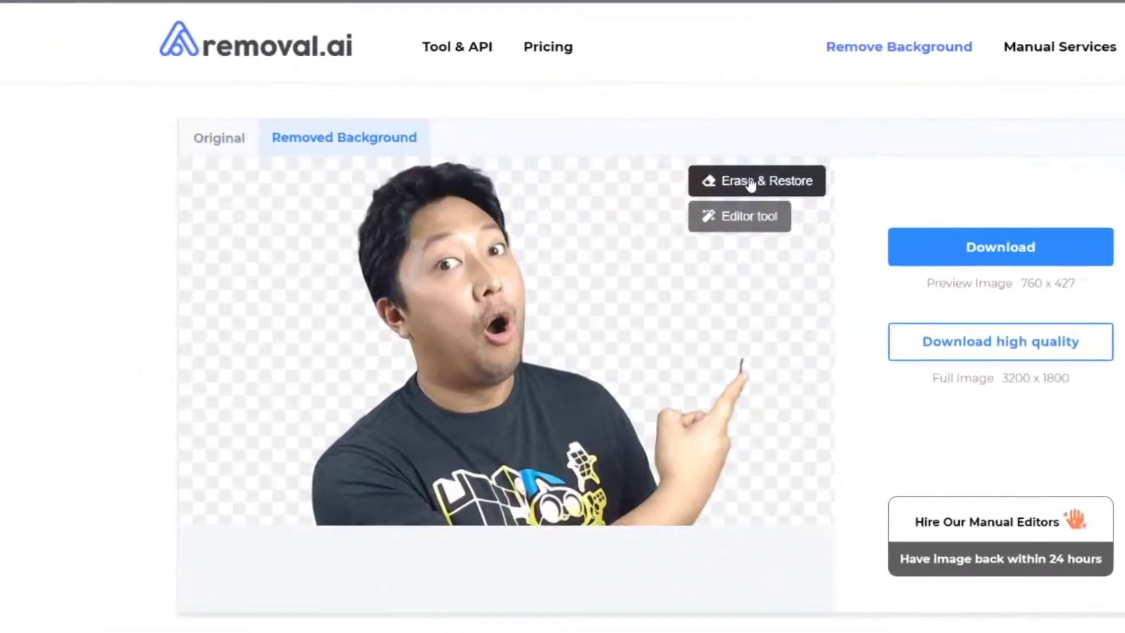
{"action": "left_click", "coordinate": [482, 229]}
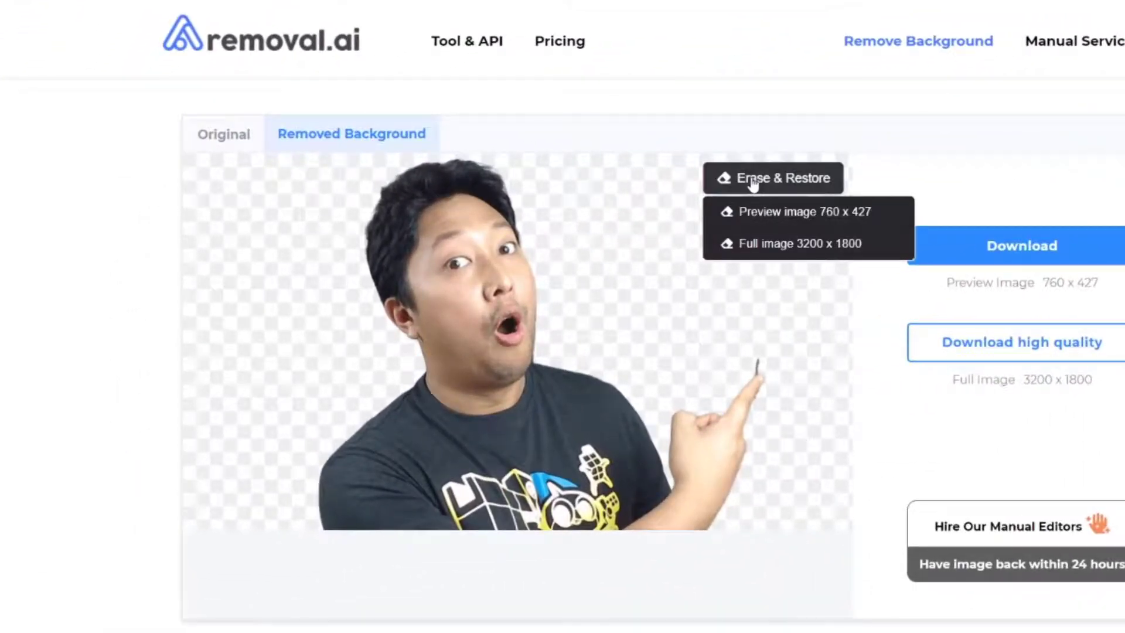
{"action": "left_click", "coordinate": [779, 213]}
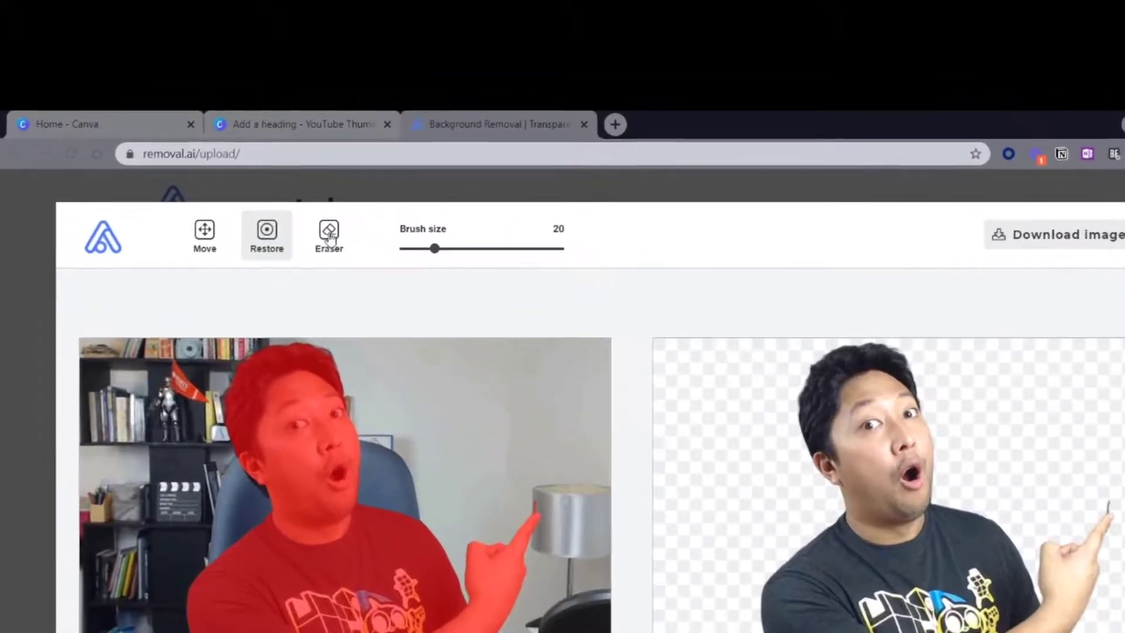
Erase the stray mark above the fingertip at brush size 66, reduce the brush size to 6 and switch to Restore
{"action": "left_click", "coordinate": [329, 235]}
{"action": "left_click_drag", "start_coordinate": [437, 250], "coordinate": [507, 250]}
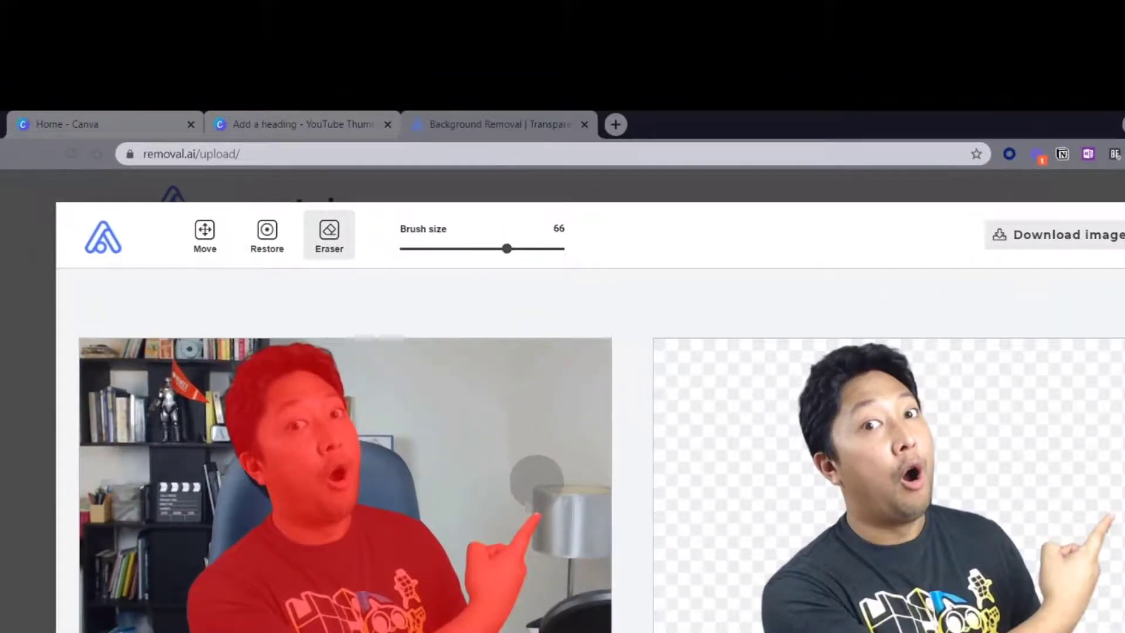
{"action": "left_click_drag", "start_coordinate": [506, 258], "coordinate": [415, 260]}
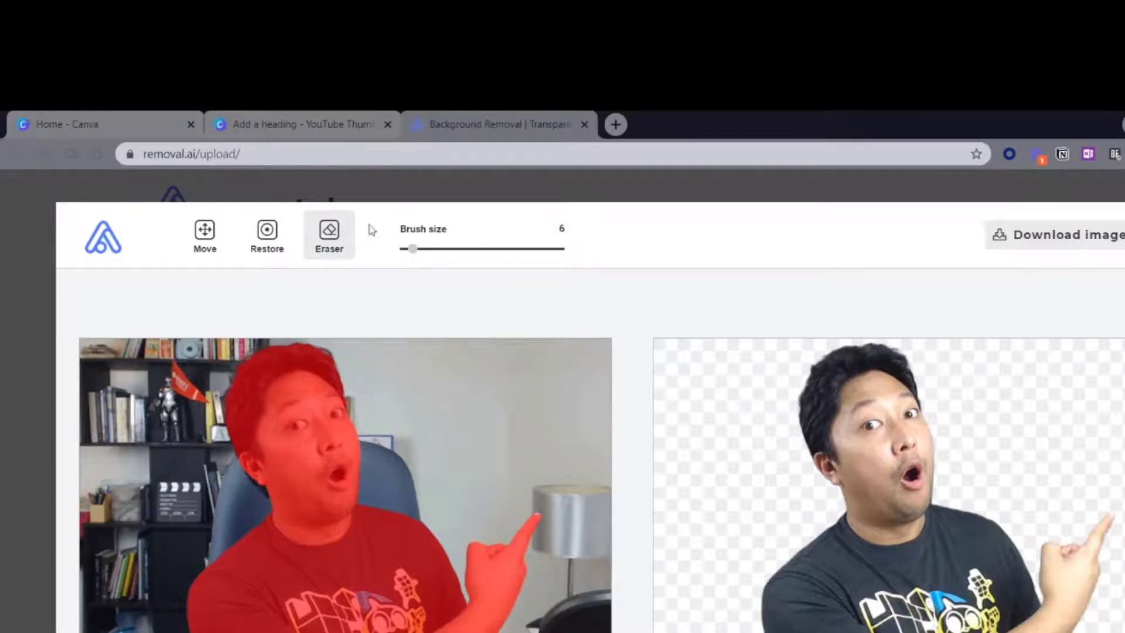
{"action": "left_click", "coordinate": [263, 235]}
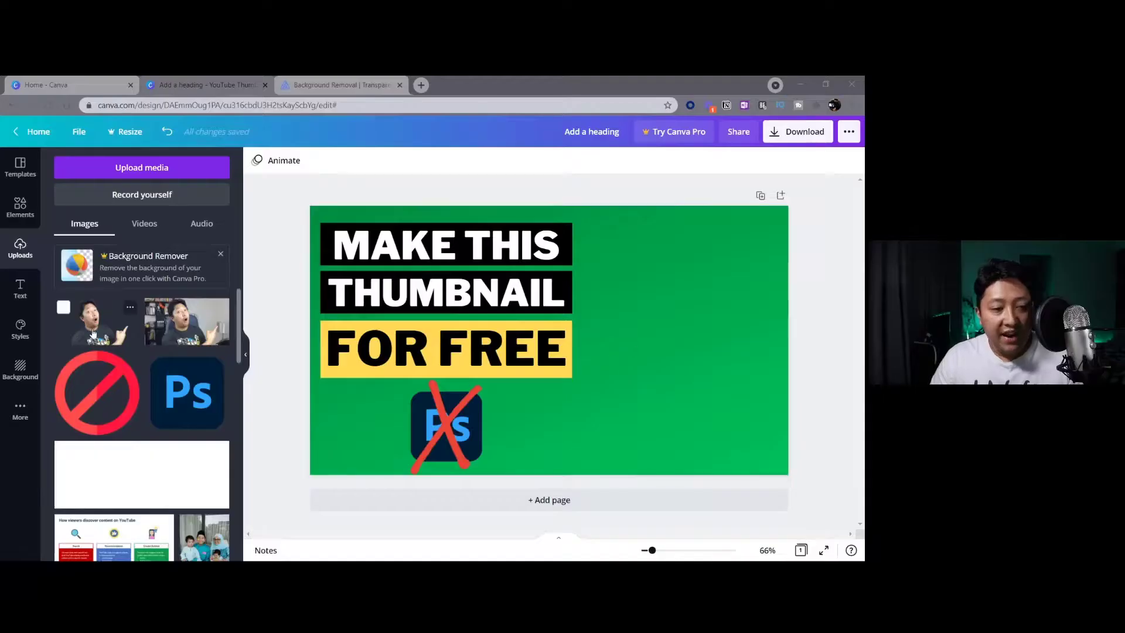
In Canva, add the uploaded cut-out portrait at the canvas's lower edge and enlarge it to nearly the full canvas height
{"action": "left_click_drag", "start_coordinate": [101, 332], "coordinate": [583, 317]}
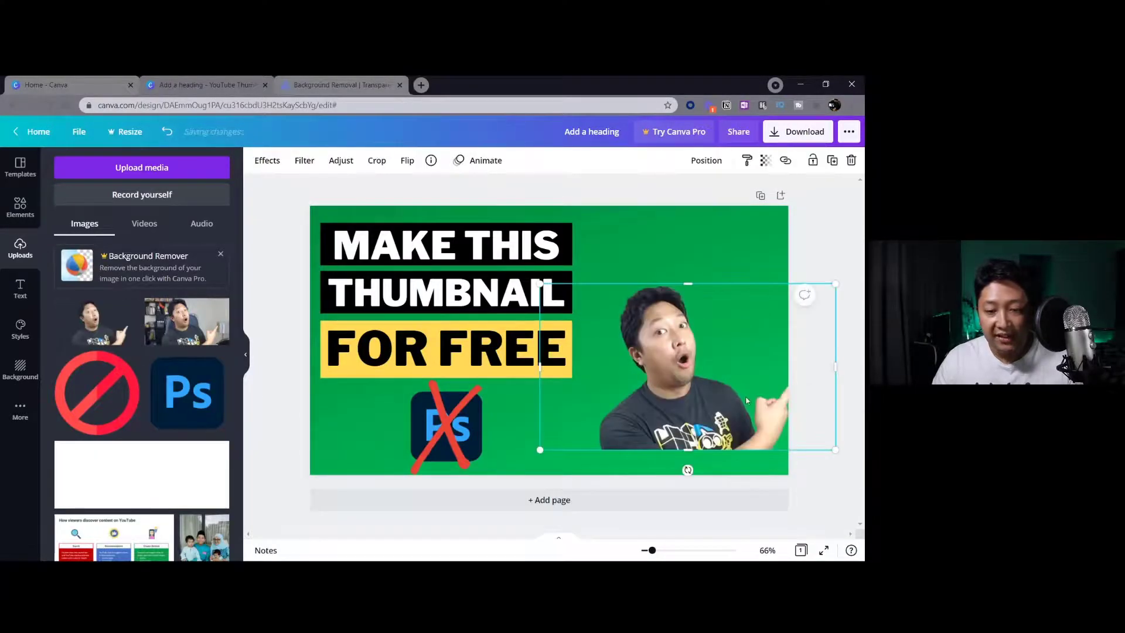
{"action": "mouse_move", "coordinate": [734, 409]}
{"action": "left_mouse_down"}
{"action": "mouse_move", "coordinate": [693, 408]}
{"action": "mouse_move", "coordinate": [703, 424]}
{"action": "mouse_move", "coordinate": [740, 400]}
{"action": "left_mouse_up"}
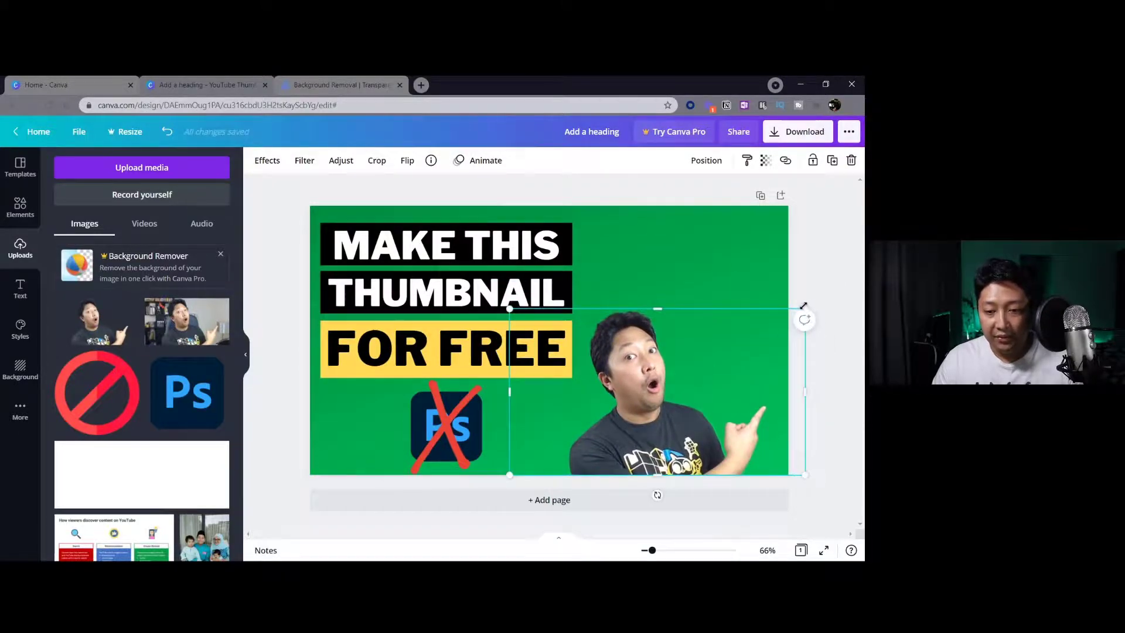
{"action": "left_click_drag", "start_coordinate": [834, 267], "coordinate": [849, 227]}
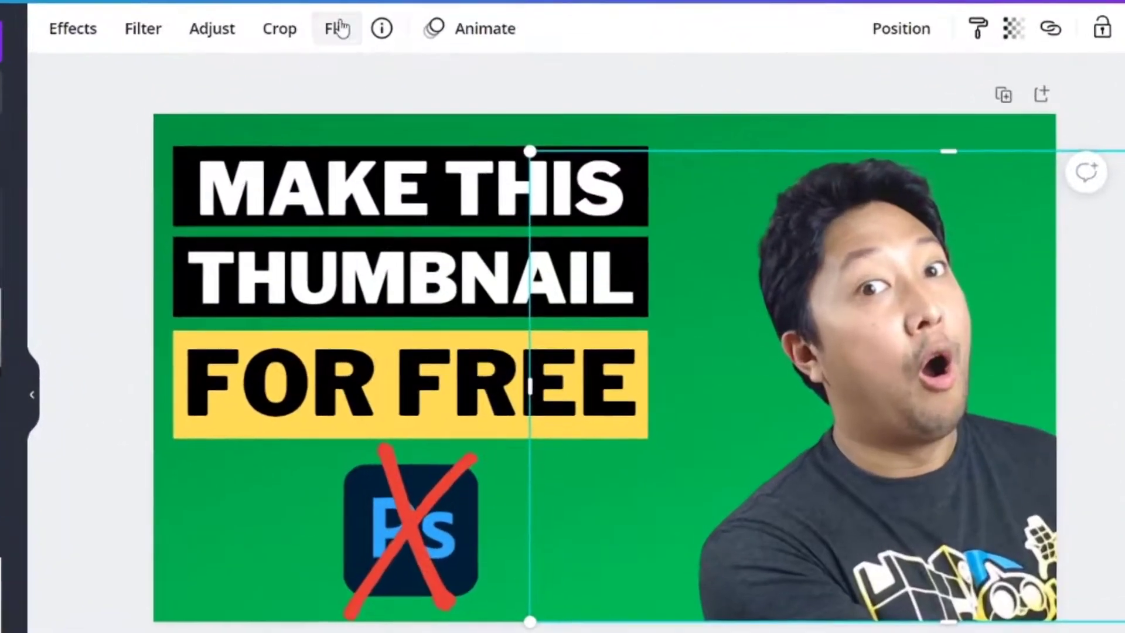
Flip the cut-out portrait horizontally and move it so the finger points at the FOR FREE heading
{"action": "left_click", "coordinate": [408, 159]}
{"action": "left_click", "coordinate": [400, 103]}
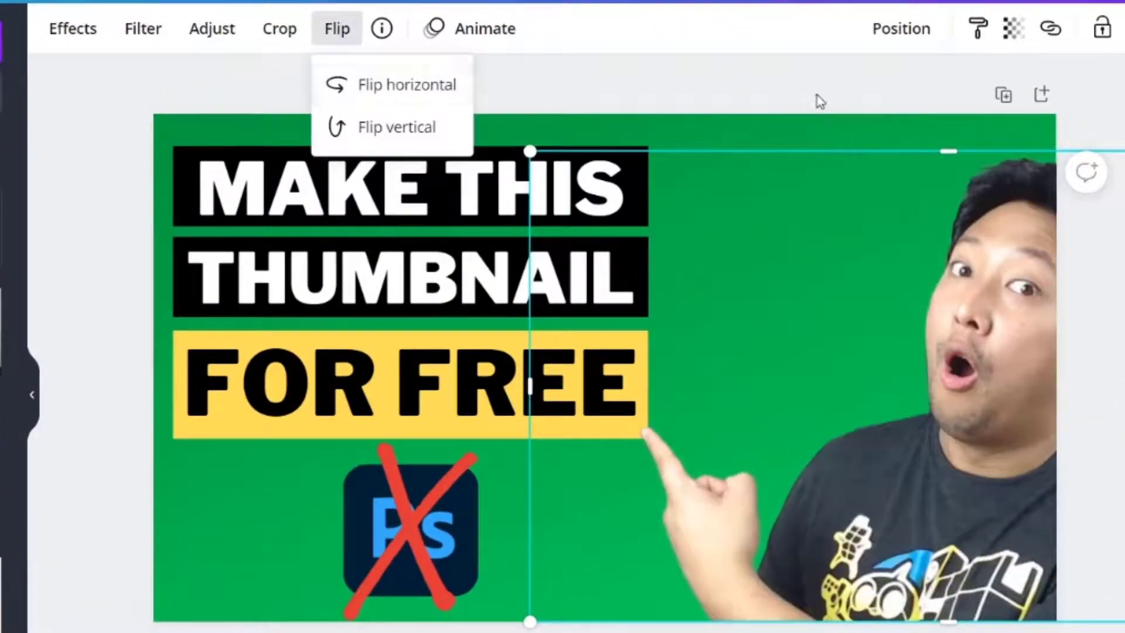
{"action": "left_click", "coordinate": [753, 158]}
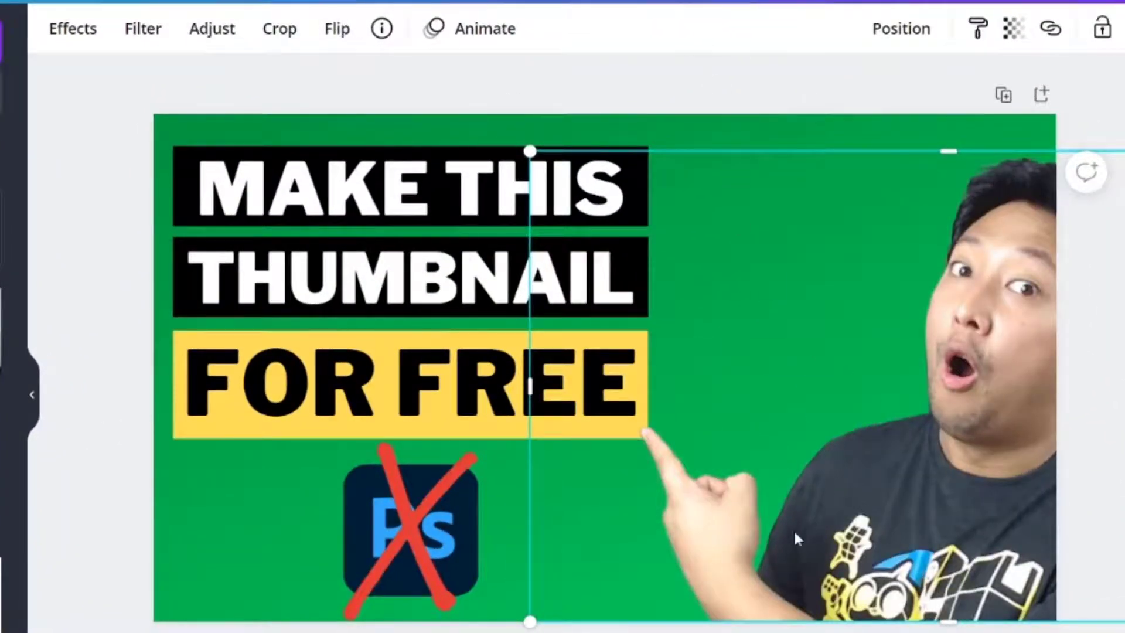
{"action": "left_click_drag", "start_coordinate": [793, 529], "coordinate": [738, 540]}
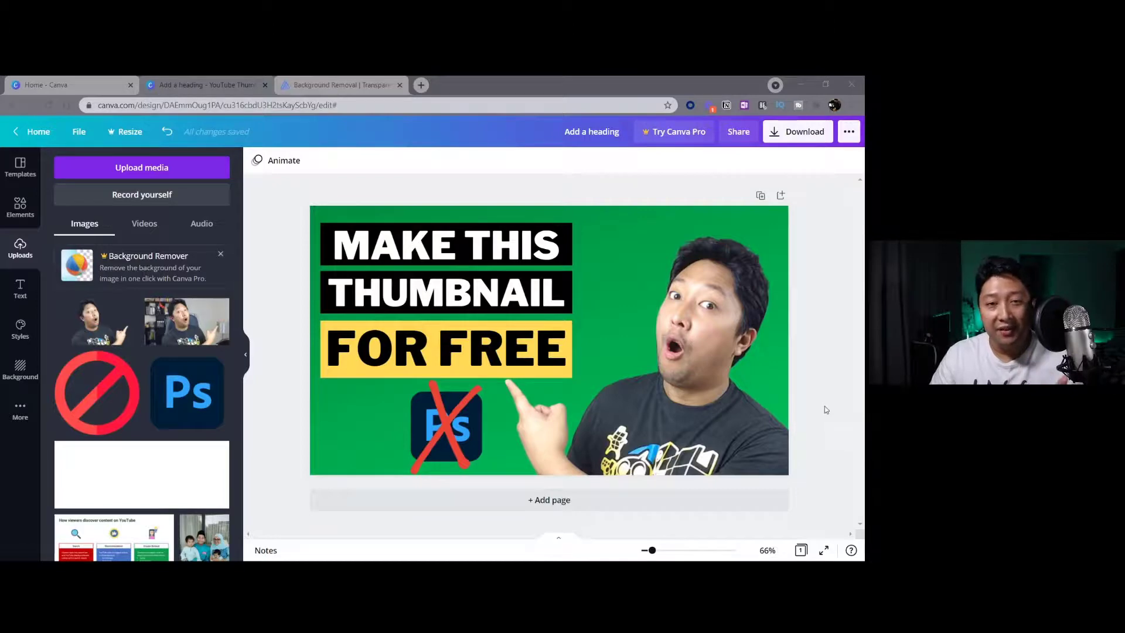
Apply the Glow shadow effect to the cut-out portrait
{"action": "left_click", "coordinate": [722, 353]}
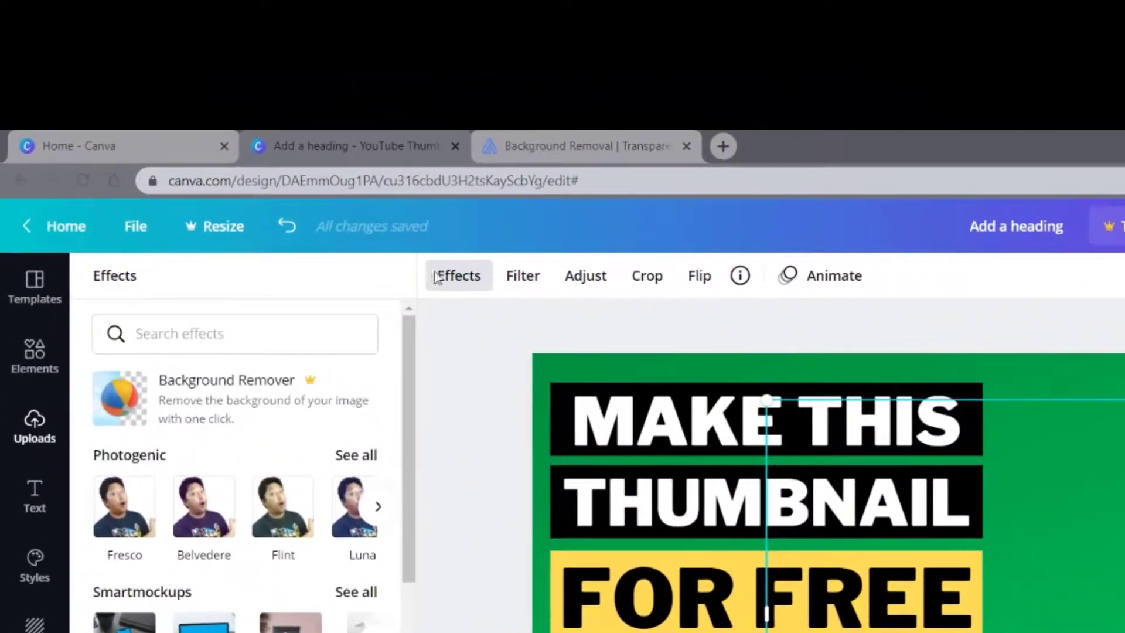
{"action": "left_click_drag", "start_coordinate": [407, 353], "coordinate": [409, 408]}
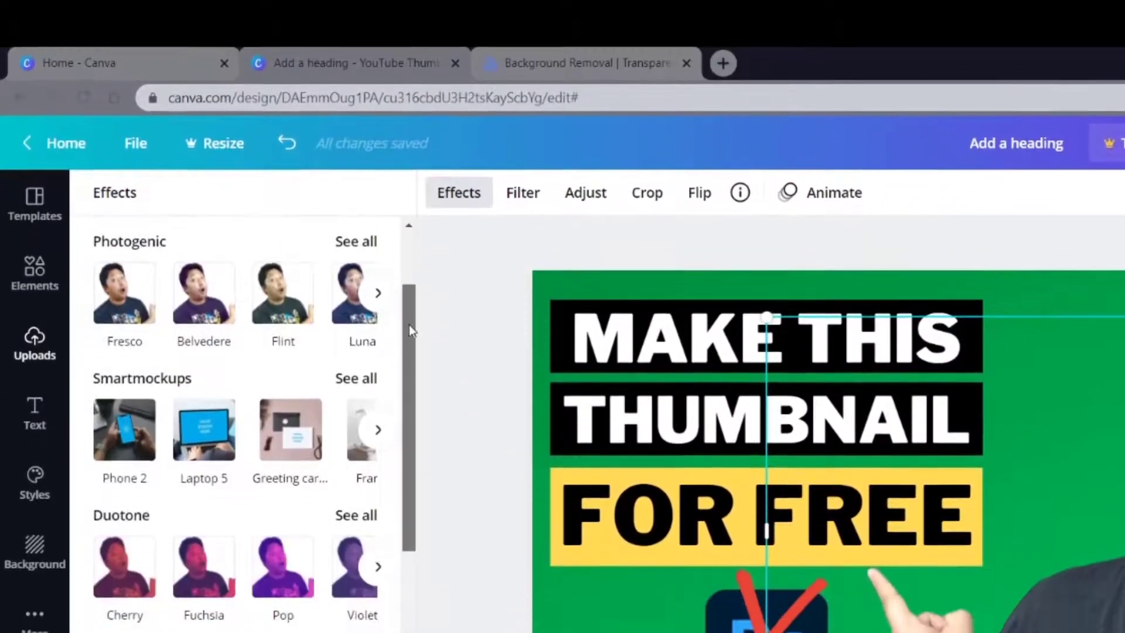
{"action": "left_click_drag", "start_coordinate": [409, 325], "coordinate": [421, 507]}
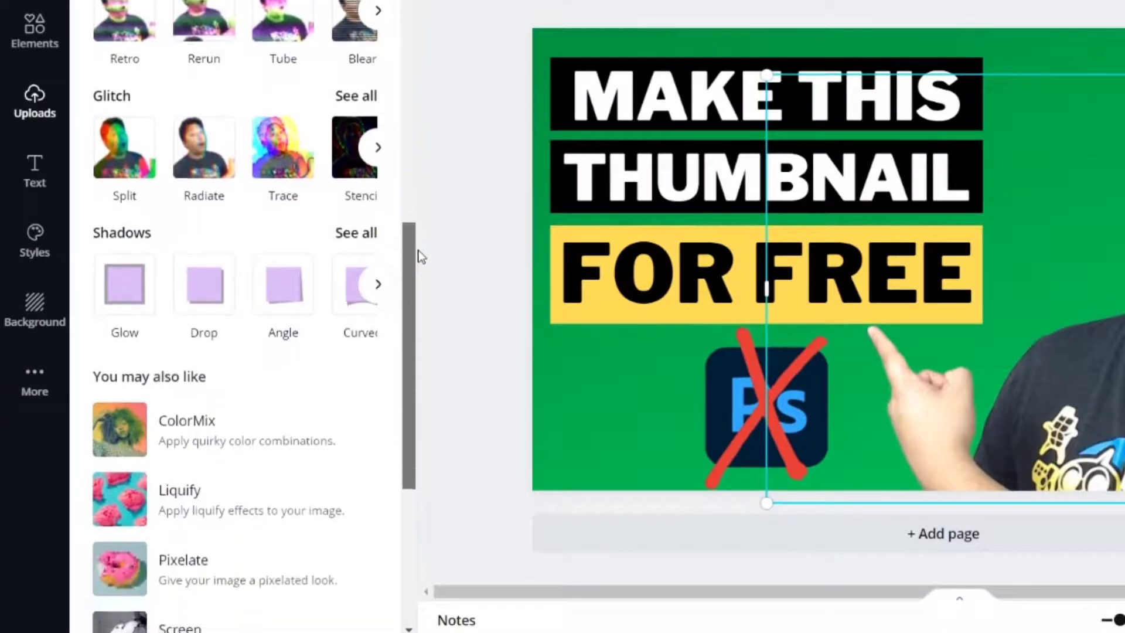
{"action": "left_click_drag", "start_coordinate": [421, 256], "coordinate": [418, 290]}
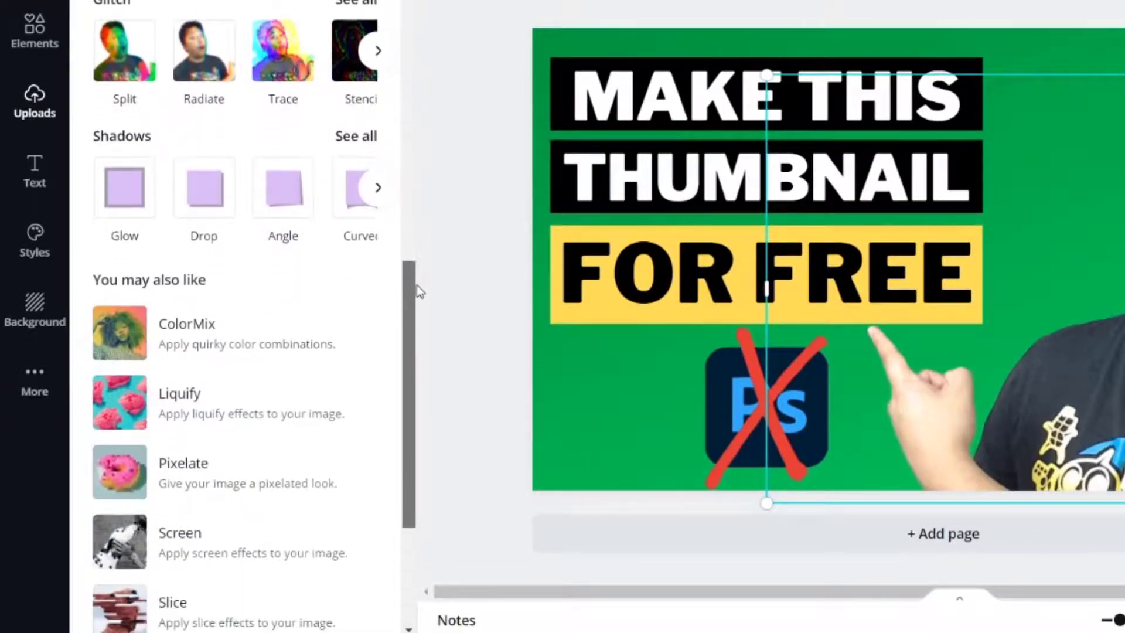
{"action": "left_click", "coordinate": [133, 197]}
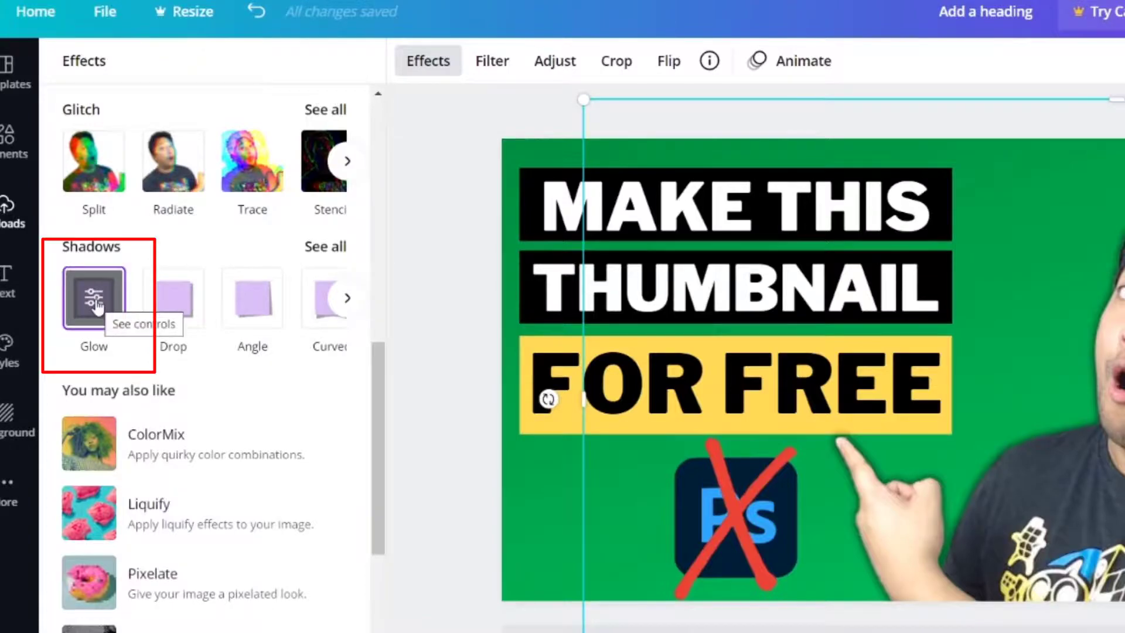
Change the portrait's glow colour to white
{"action": "left_click", "coordinate": [96, 302]}
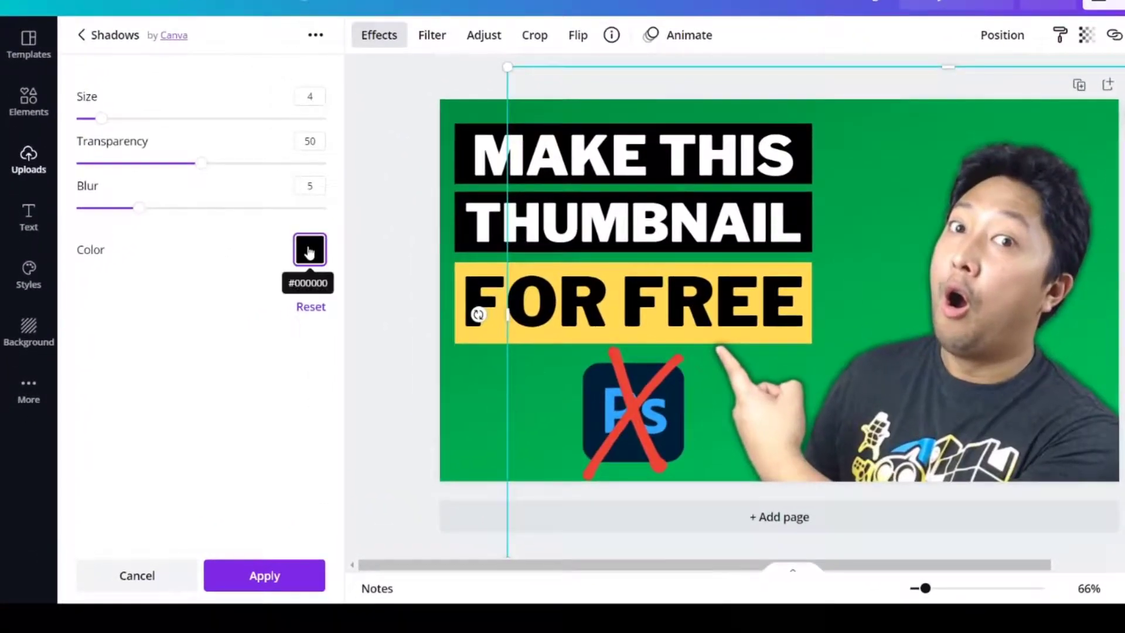
{"action": "left_click", "coordinate": [309, 252]}
{"action": "left_click", "coordinate": [504, 320]}
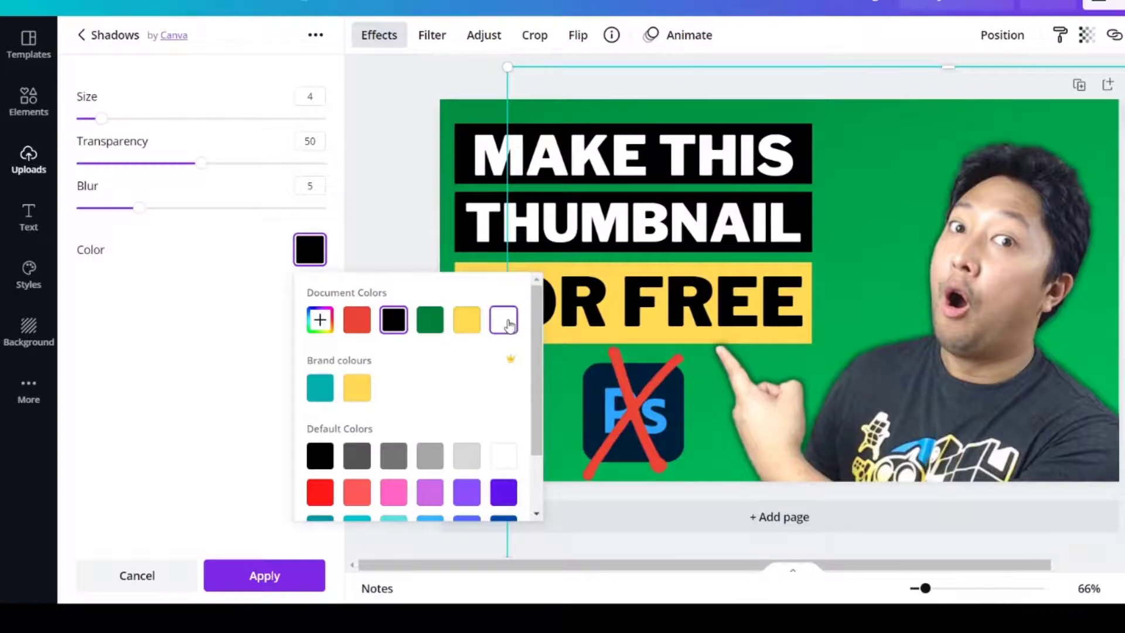
{"action": "left_click", "coordinate": [205, 311]}
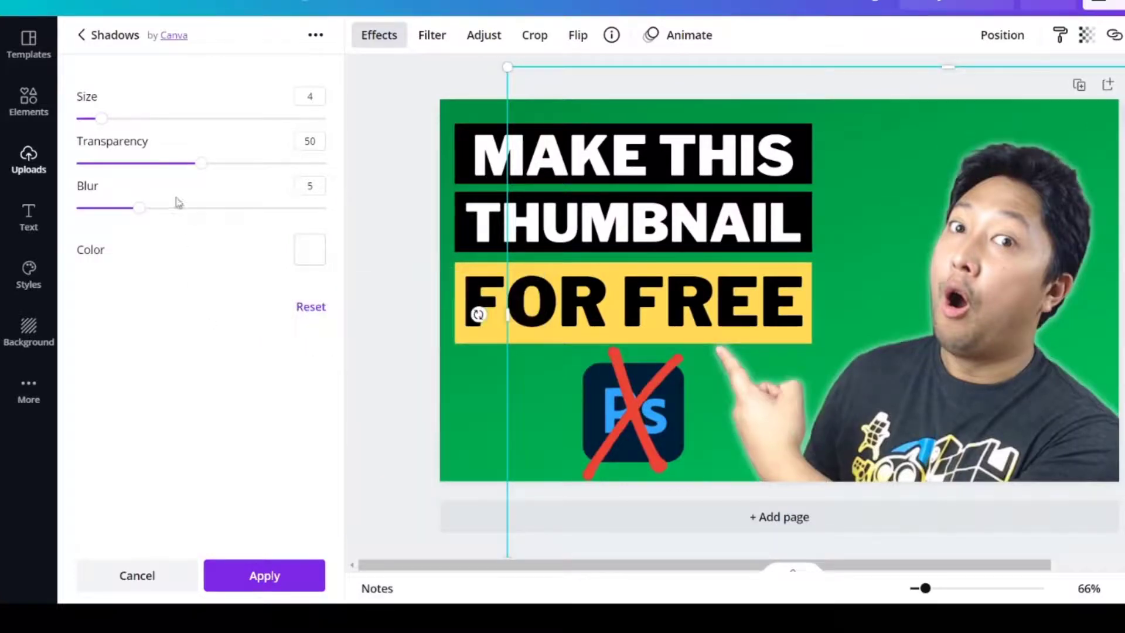
Set the portrait's glow to blur 0, transparency 100 and size 5, and apply it as a solid outline
{"action": "left_click_drag", "start_coordinate": [139, 209], "coordinate": [76, 209]}
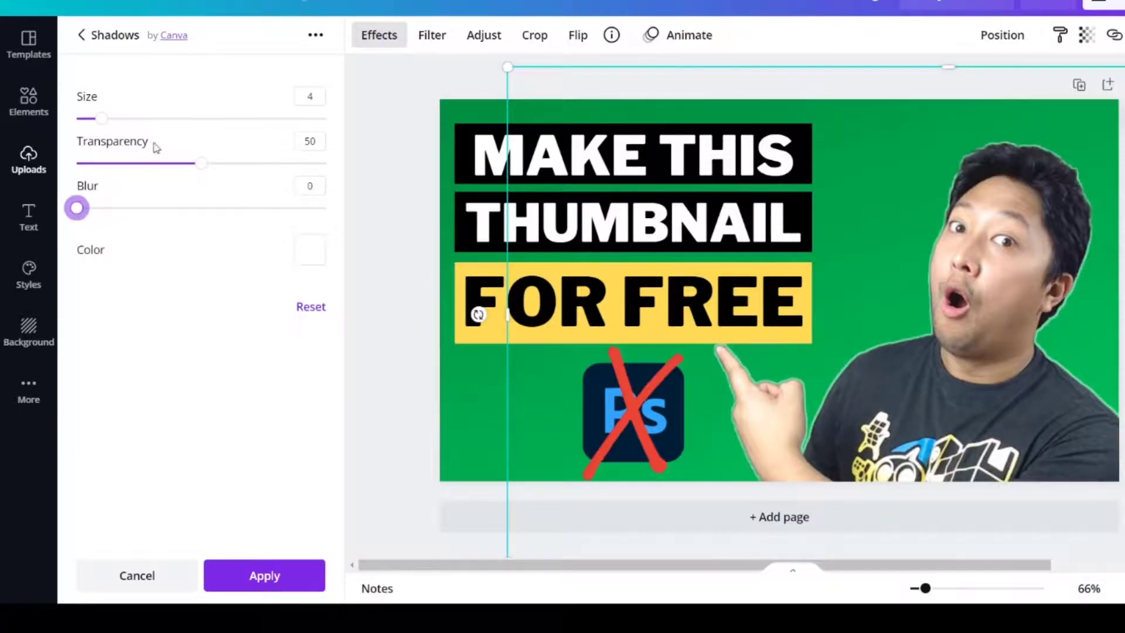
{"action": "left_click_drag", "start_coordinate": [201, 170], "coordinate": [342, 166]}
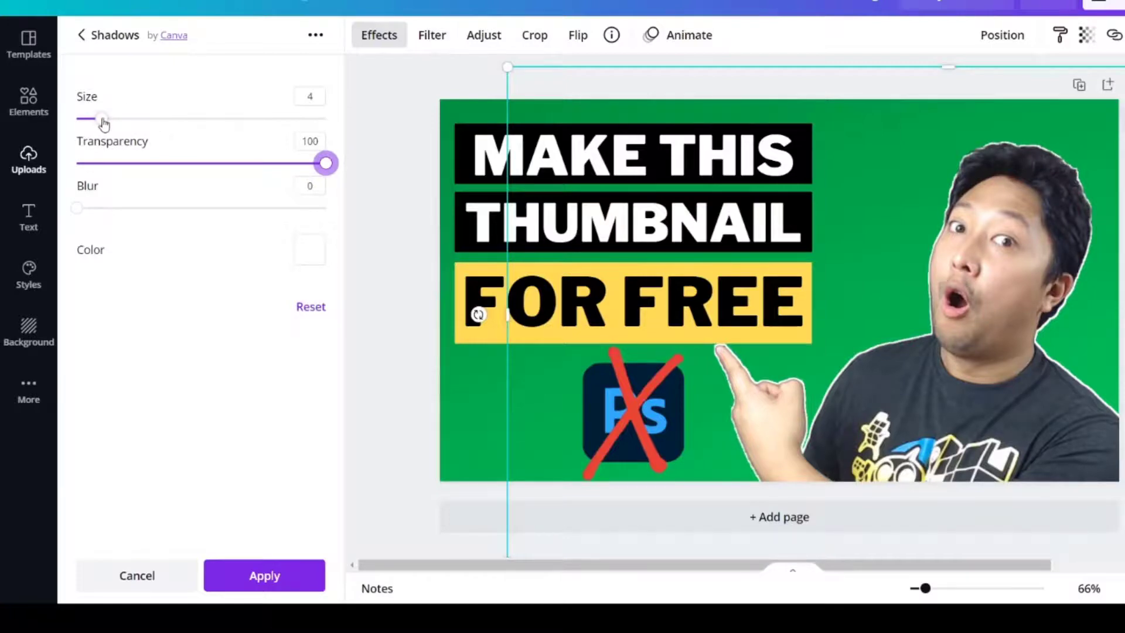
{"action": "left_click_drag", "start_coordinate": [109, 120], "coordinate": [109, 121]}
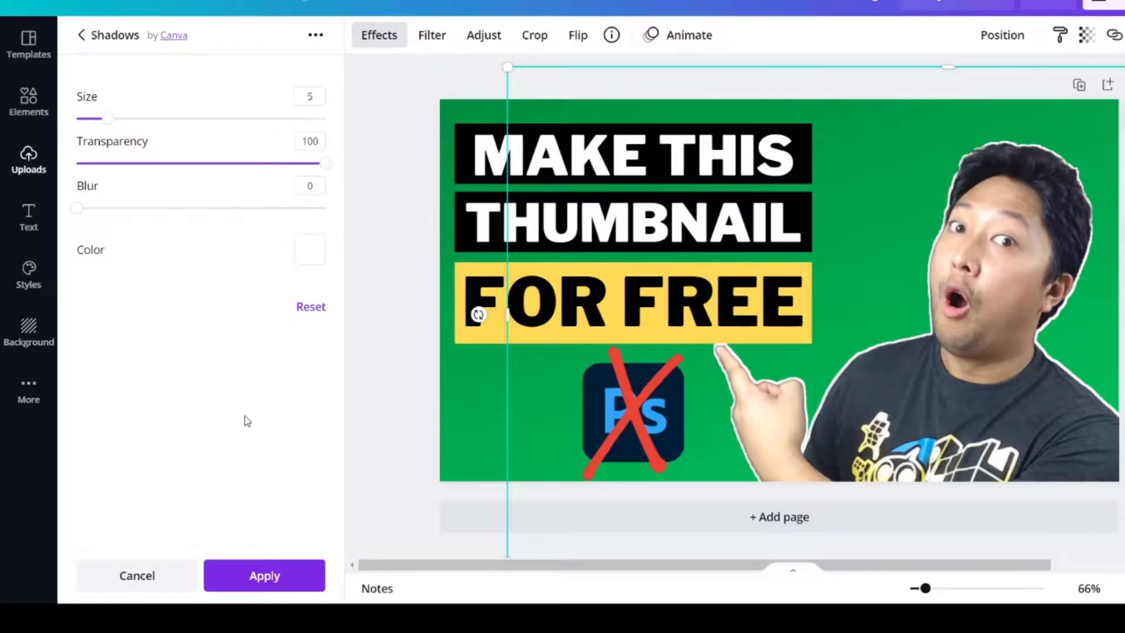
{"action": "left_click", "coordinate": [286, 574]}
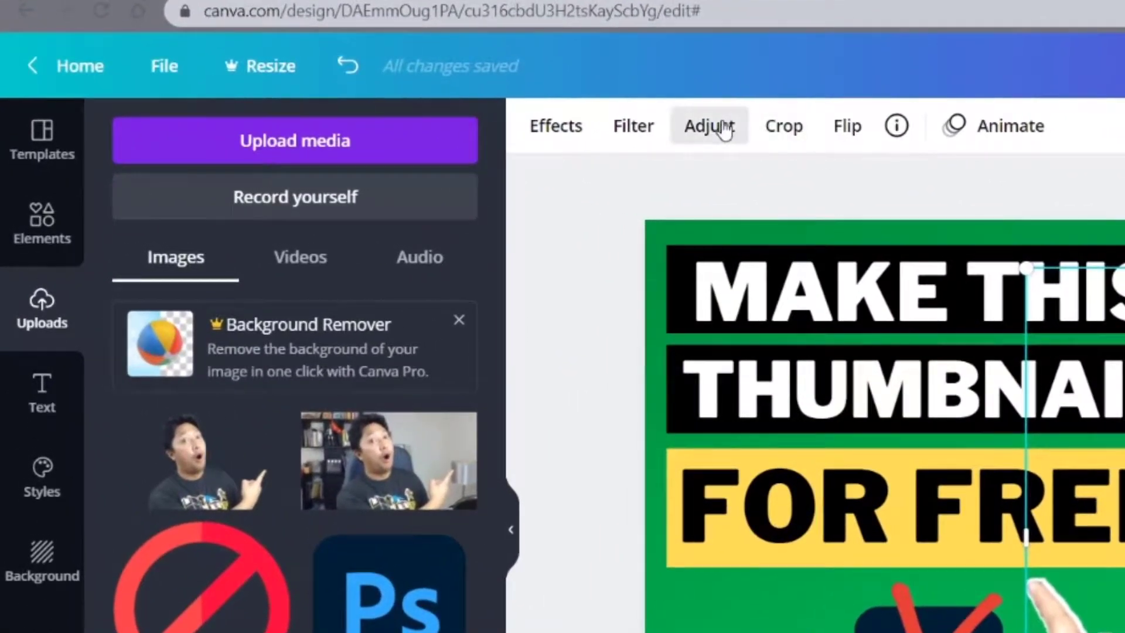
Adjust the cut-out portrait to brightness -13, contrast 25 and saturation 46, and deselect it
{"action": "left_click", "coordinate": [641, 134]}
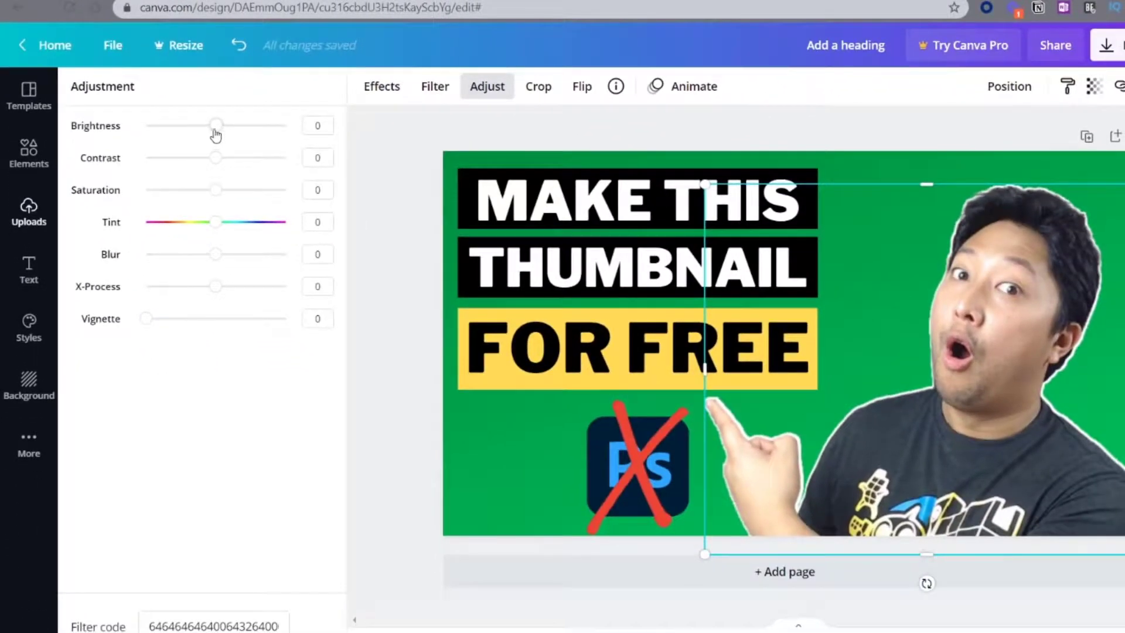
{"action": "mouse_move", "coordinate": [215, 132]}
{"action": "left_mouse_down"}
{"action": "mouse_move", "coordinate": [201, 130]}
{"action": "mouse_move", "coordinate": [208, 136]}
{"action": "left_mouse_up"}
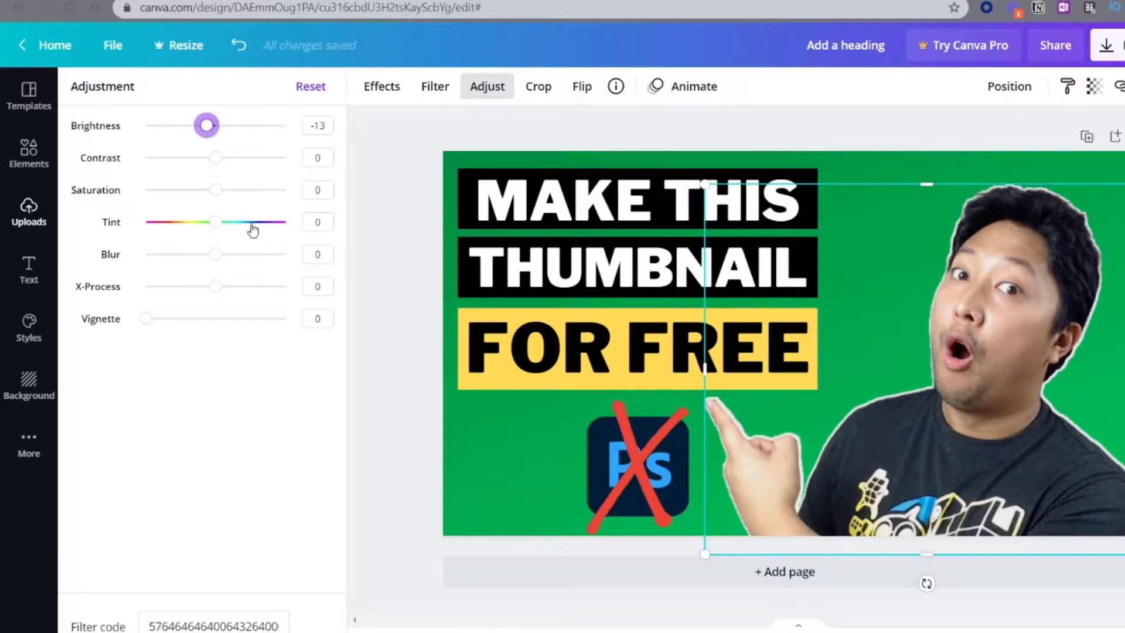
{"action": "left_click_drag", "start_coordinate": [215, 158], "coordinate": [233, 159]}
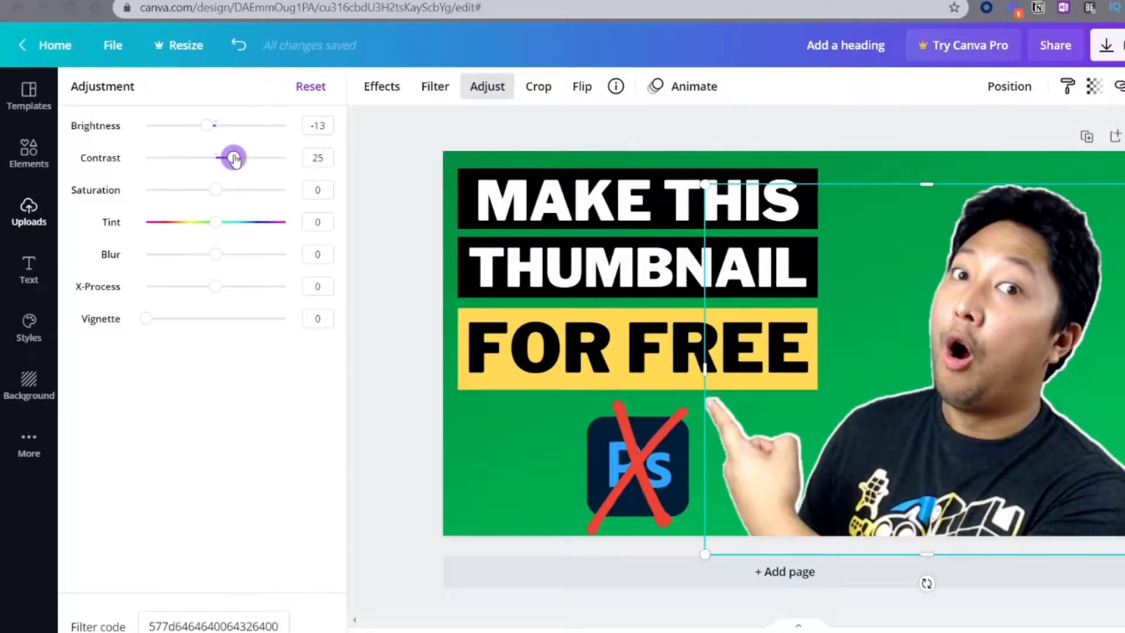
{"action": "left_click_drag", "start_coordinate": [213, 198], "coordinate": [248, 194]}
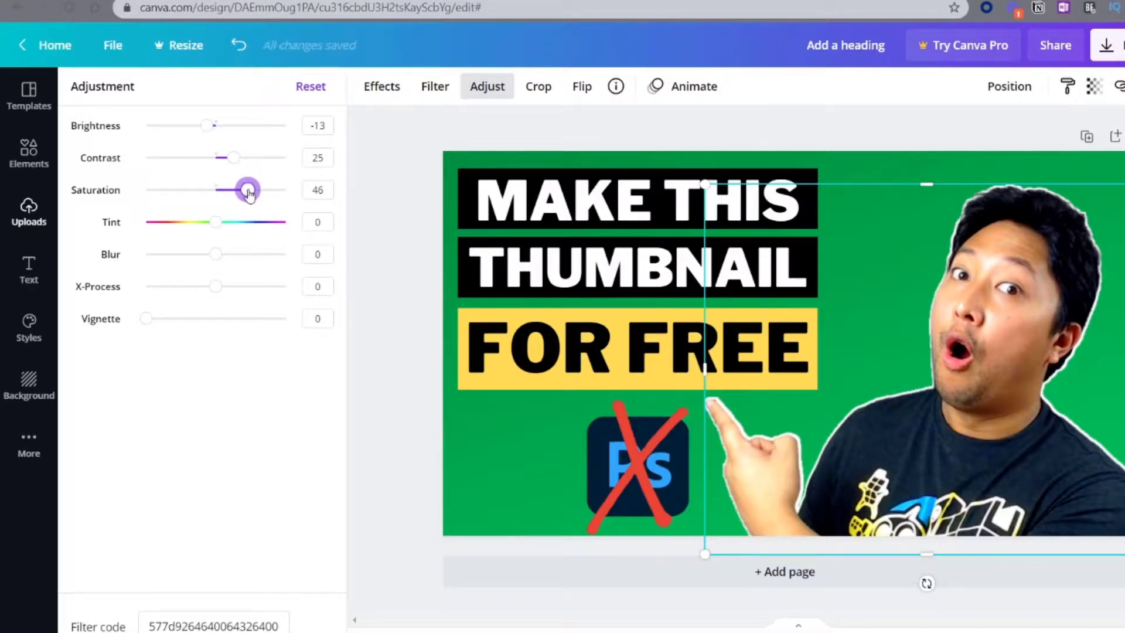
{"action": "left_click", "coordinate": [400, 208]}
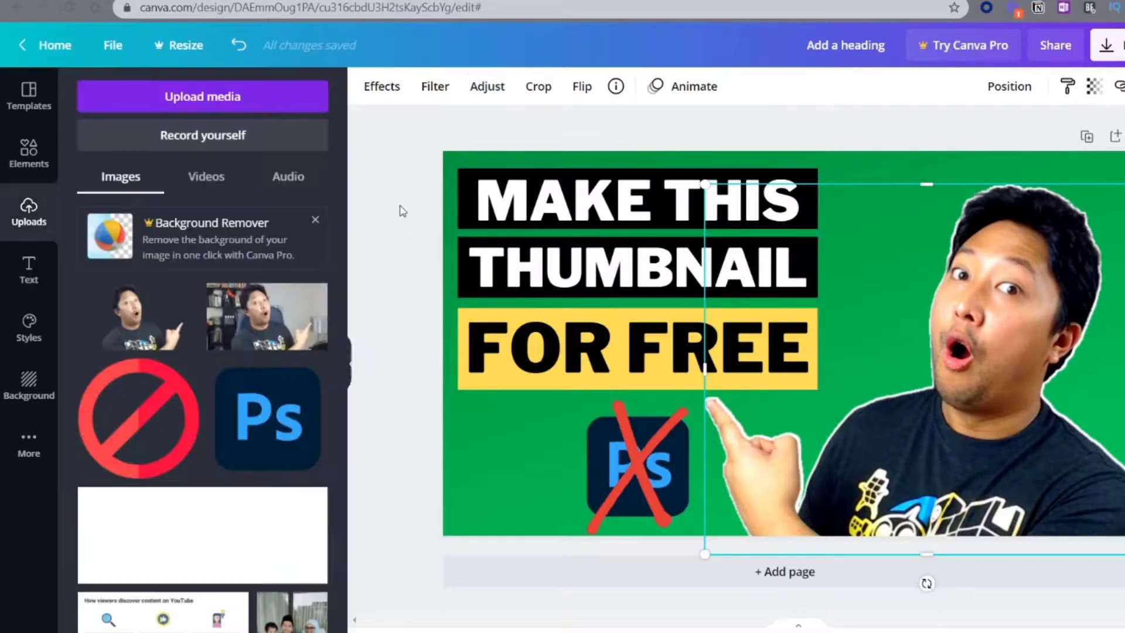
{"action": "left_click", "coordinate": [867, 249]}
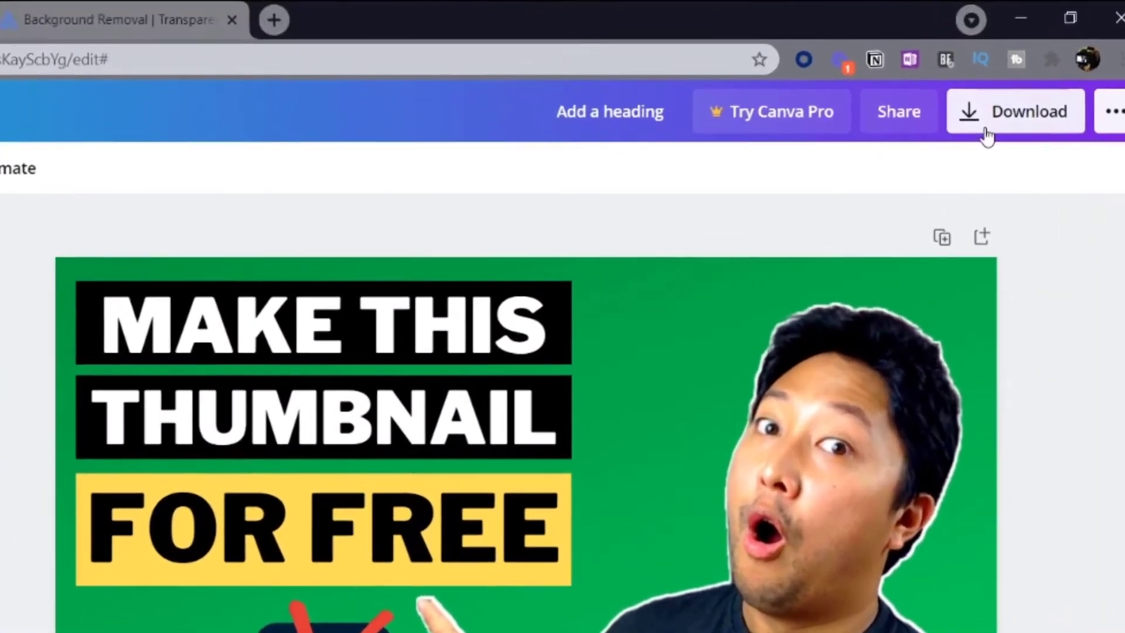
Download the design as a PNG and save it in the Downloads folder as "example thumbnail"
{"action": "left_click", "coordinate": [987, 133]}
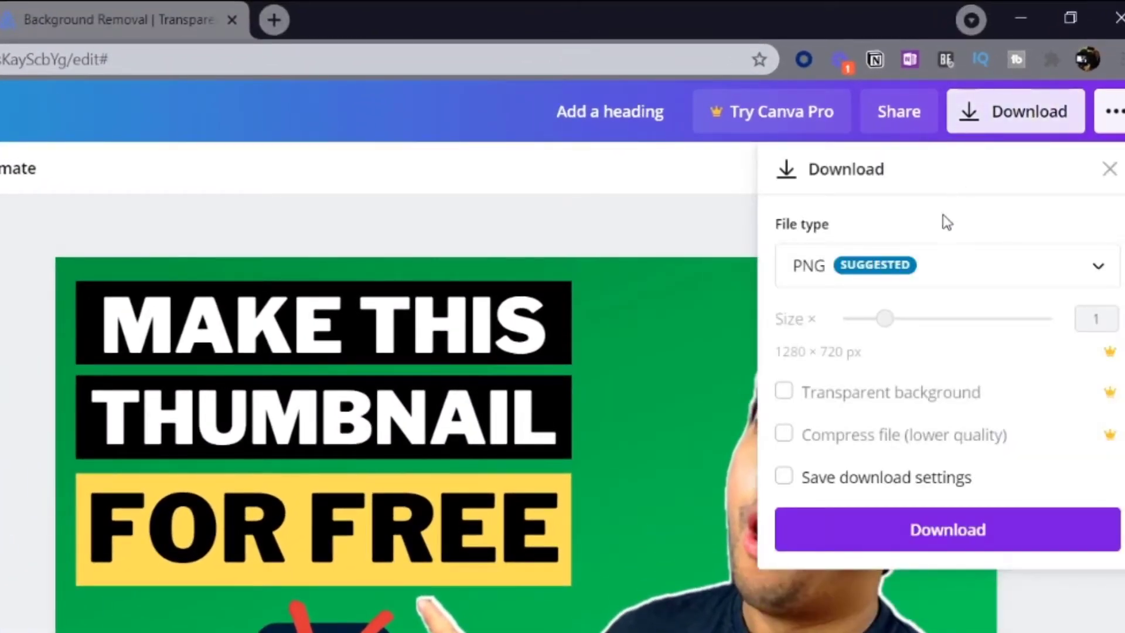
{"action": "left_click", "coordinate": [930, 553]}
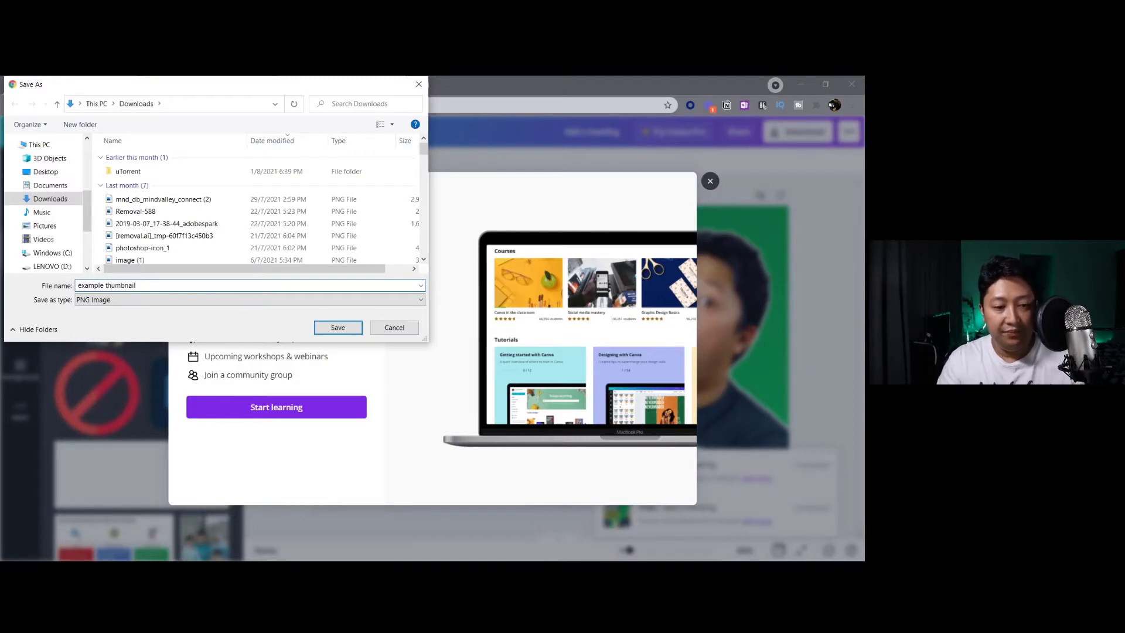
{"action": "left_click", "coordinate": [334, 334]}
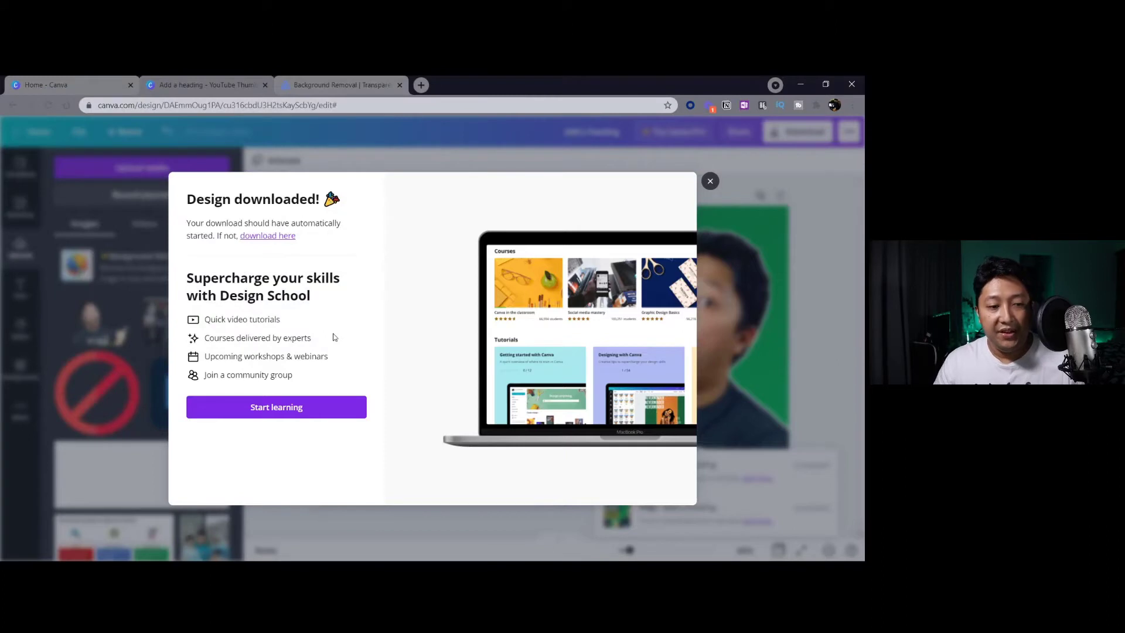